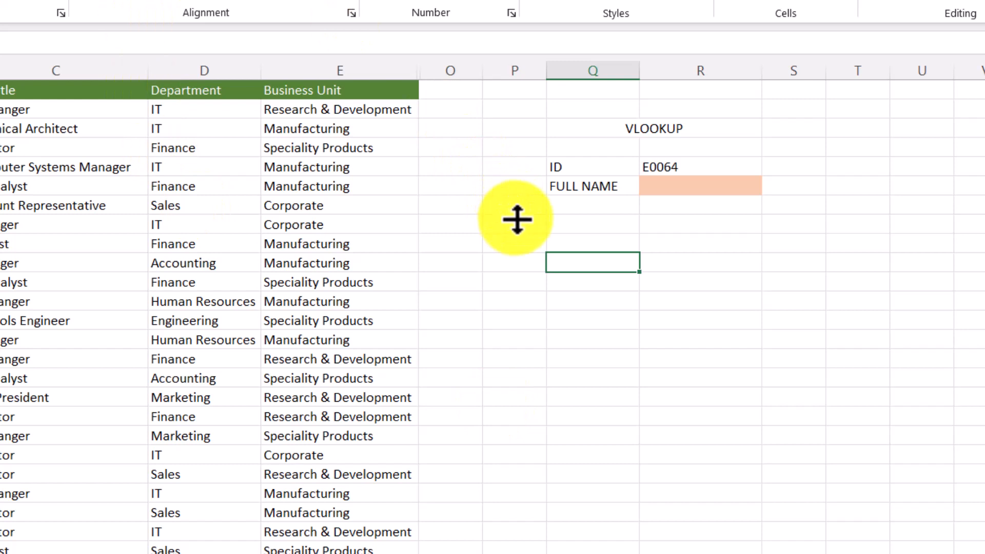
# Add the labels JOB, DEPT and BUSINESS UNIT below FULL NAME in cells Q7 to Q9
pyautogui.click(572, 167)
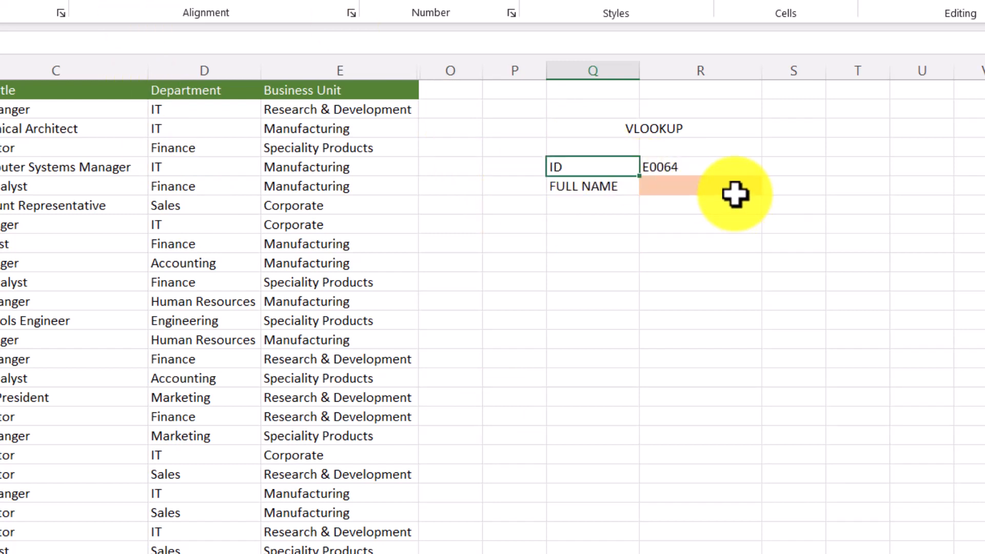
pyautogui.moveTo(734, 193); pyautogui.dragTo(578, 160)
pyautogui.click(579, 206)
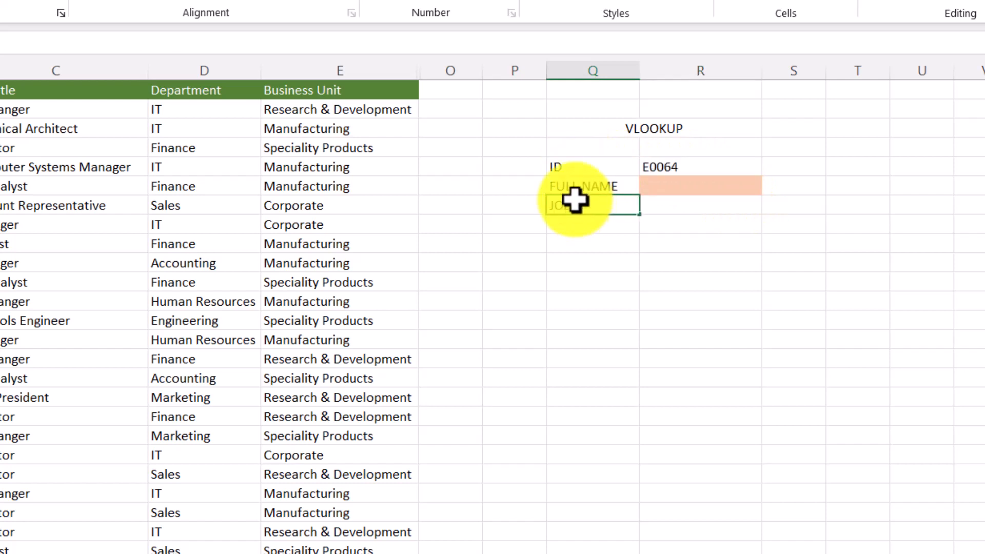
pyautogui.write('JOB')
pyautogui.press('Return')
pyautogui.write('DEP')
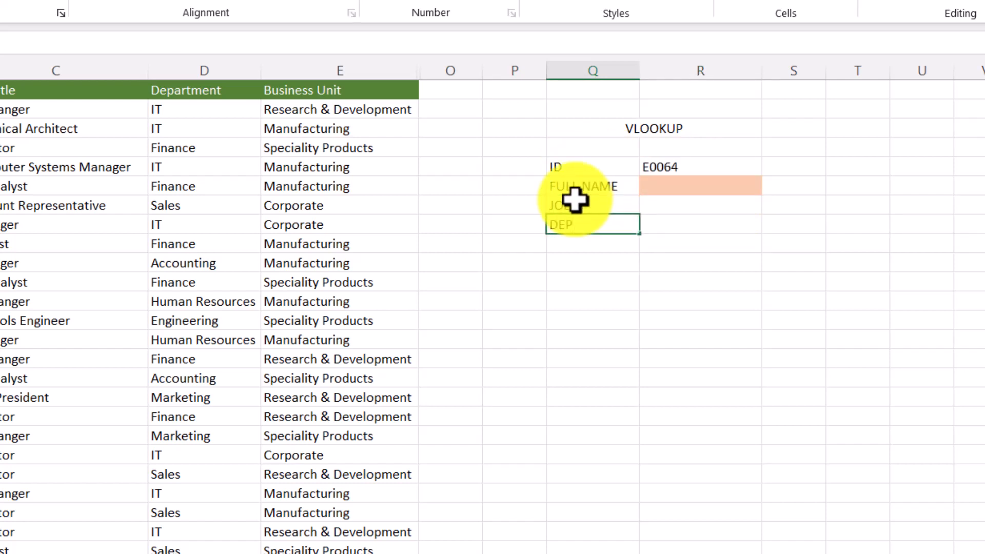
pyautogui.write('T')
pyautogui.press('Return')
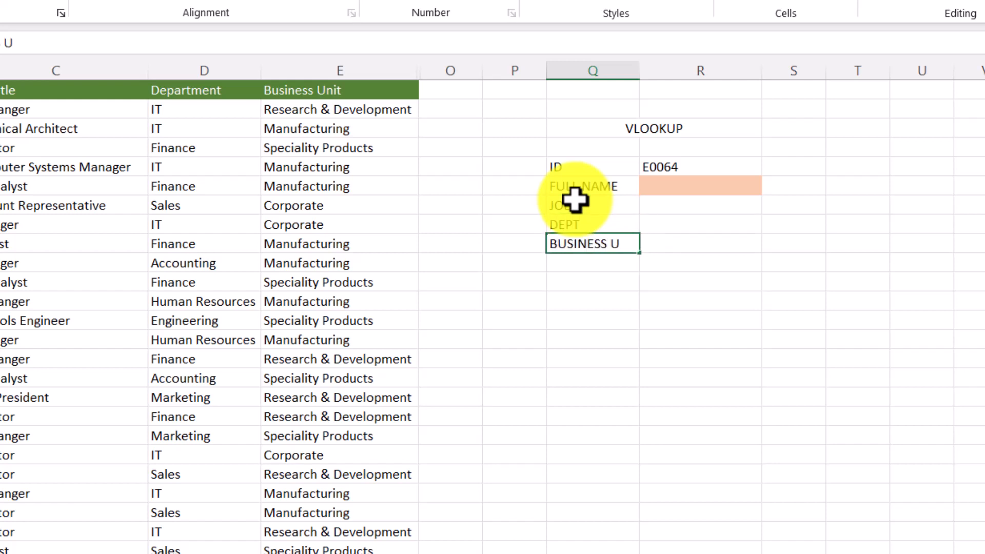
# Correct the lookup ID in R5 so that it matches the employee ID in A7
pyautogui.click(695, 187)
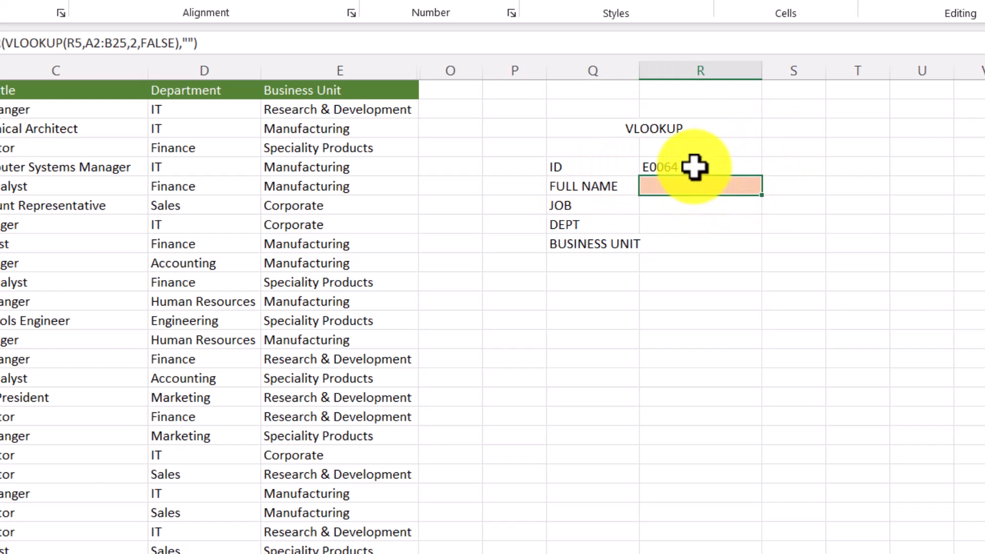
pyautogui.doubleClick(699, 167)
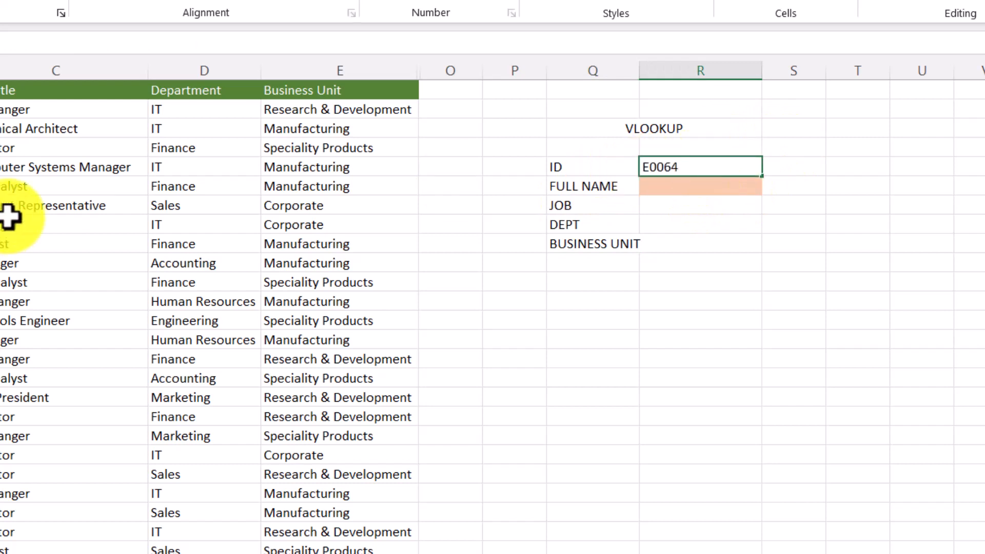
pyautogui.write('4')
pyautogui.click(16, 319)
pyautogui.click(695, 257)
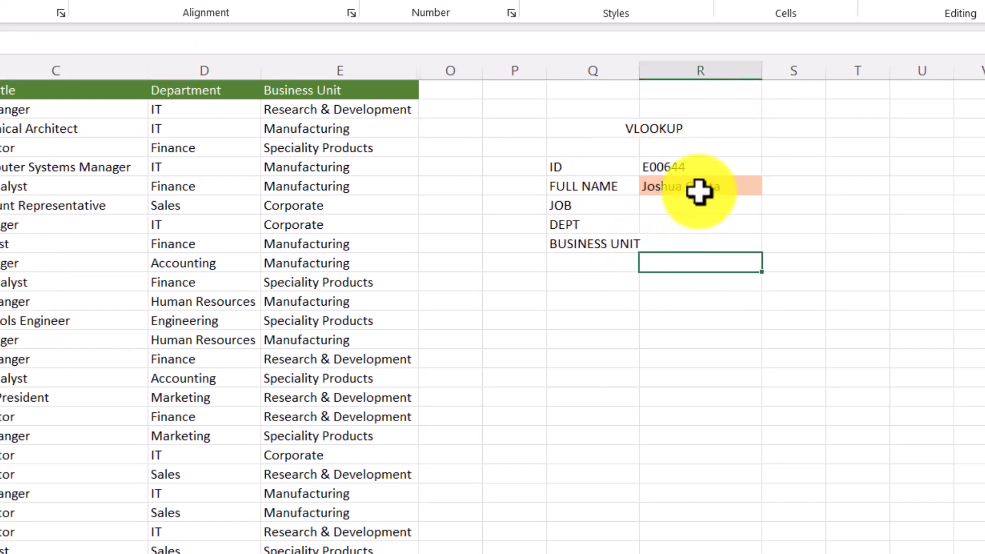
# Build a VLOOKUP formula for JOB in R7 that looks up R5 in A2:E25 and returns column 3 with FALSE for an exact match
pyautogui.click(677, 189)
pyautogui.click(685, 208)
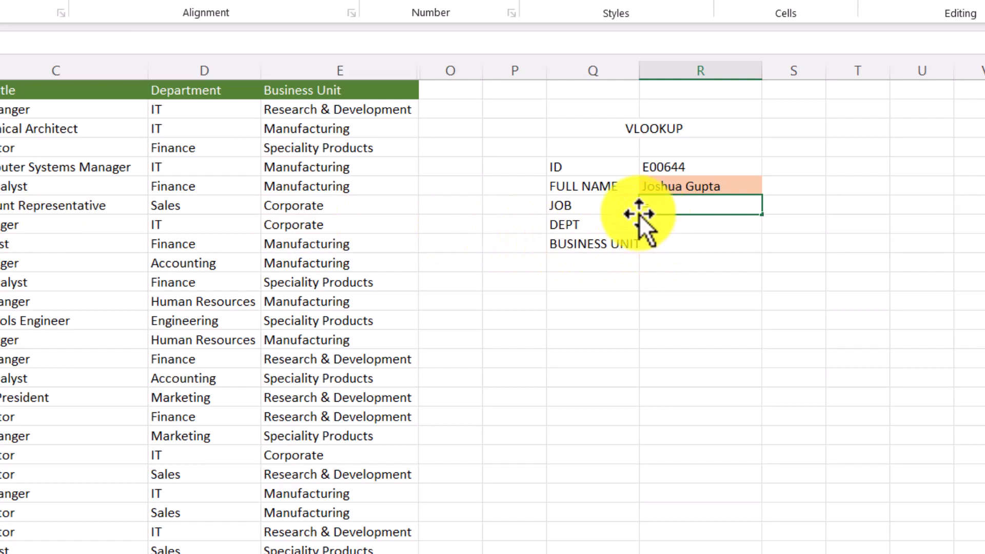
pyautogui.write('VLOOKUP(')
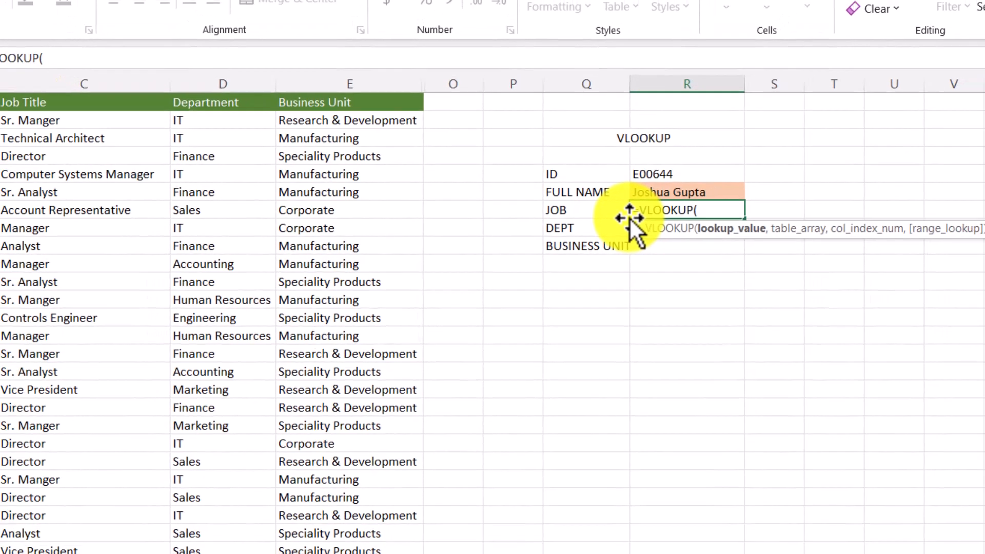
pyautogui.click(655, 175)
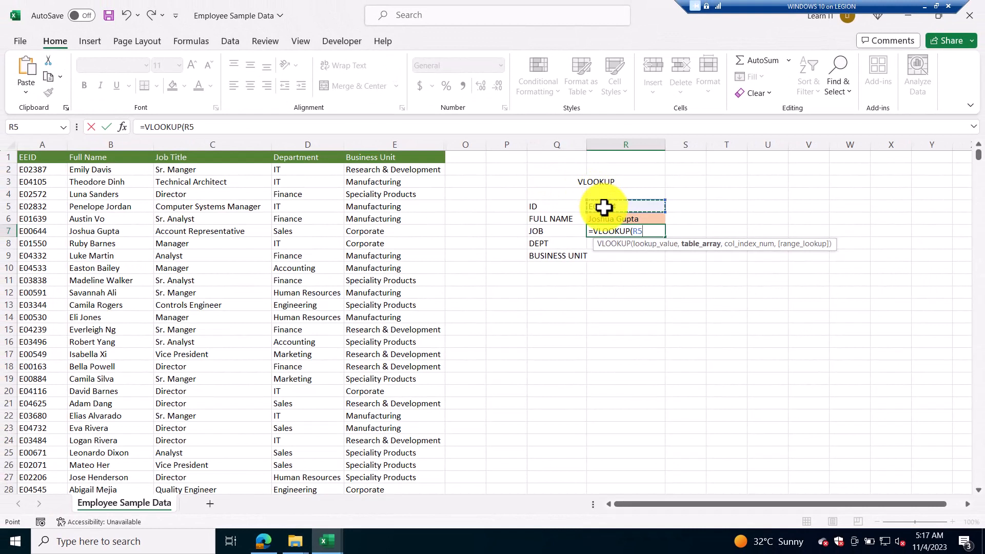
pyautogui.write(',')
pyautogui.moveTo(39, 173); pyautogui.dragTo(424, 453)
pyautogui.write(',3,')
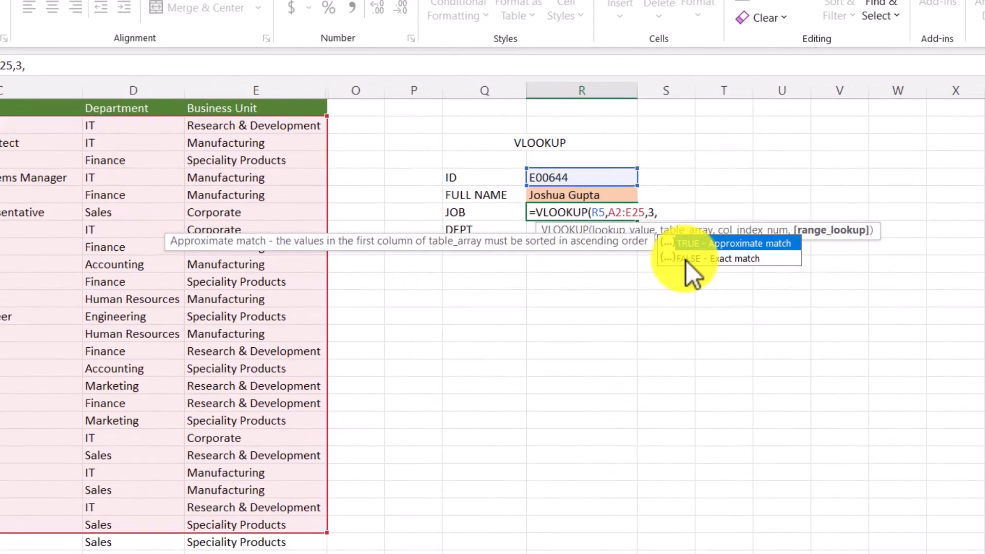
pyautogui.doubleClick(702, 264)
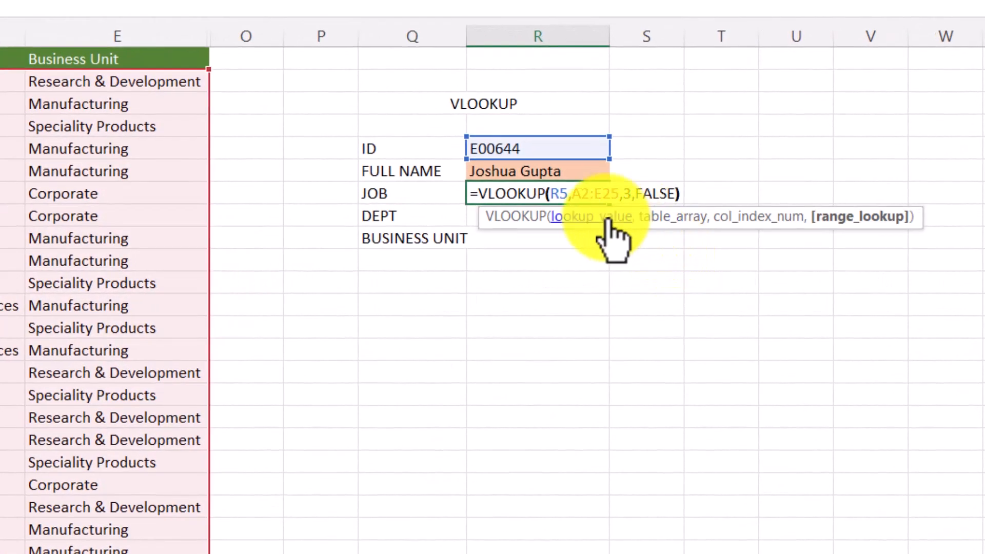
# Make both references in the JOB formula absolute, as $R$5 and $A$2:$E$25, and enter the formula
pyautogui.click(563, 193)
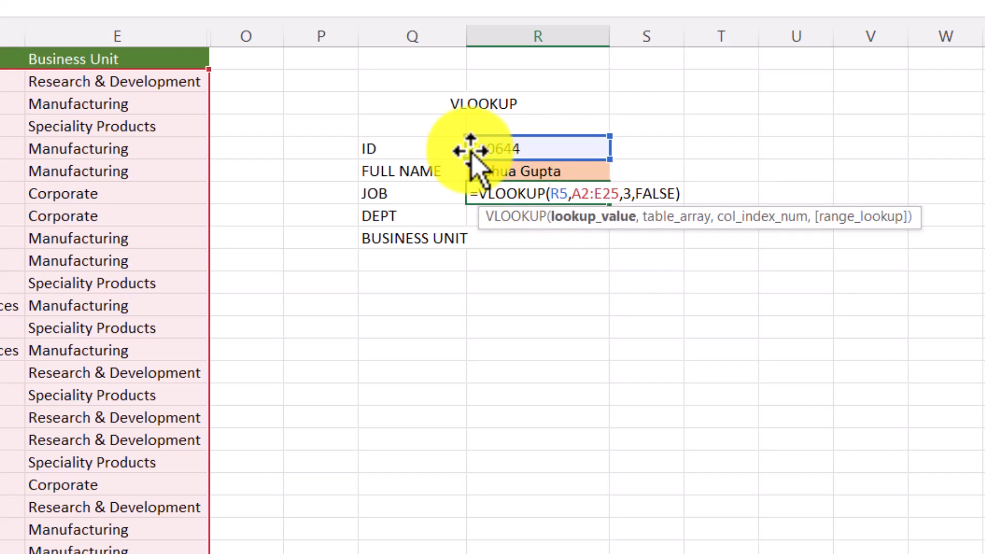
pyautogui.press('F4')
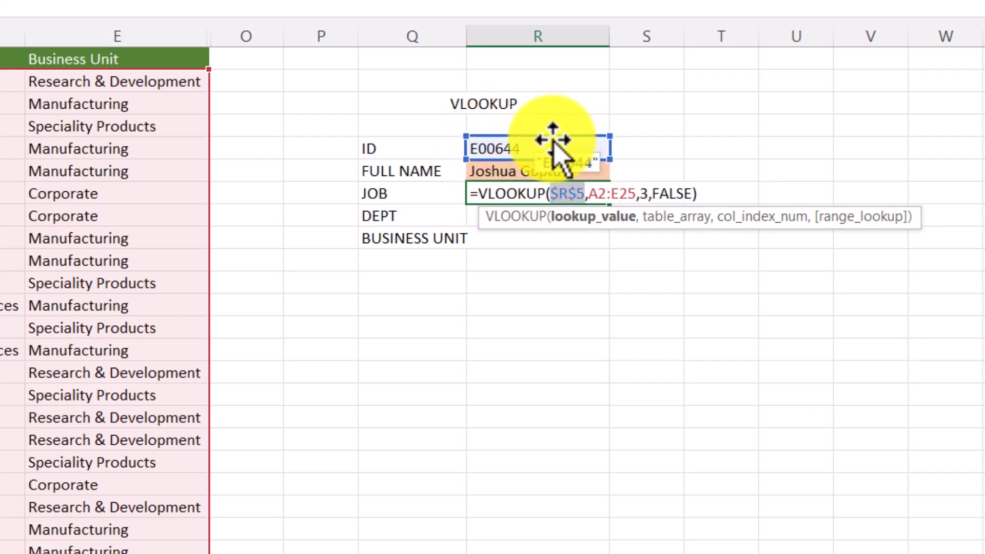
pyautogui.click(634, 192)
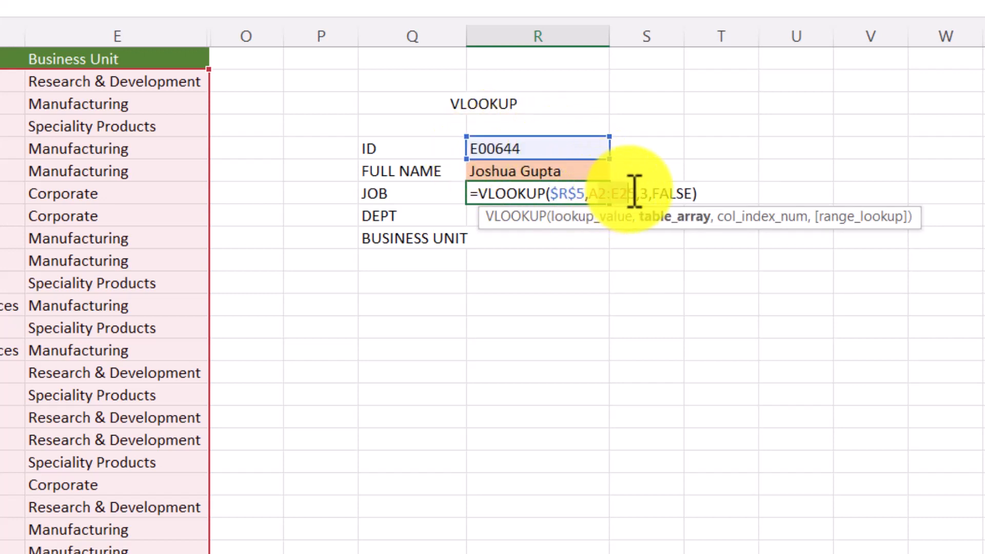
pyautogui.press('F4')
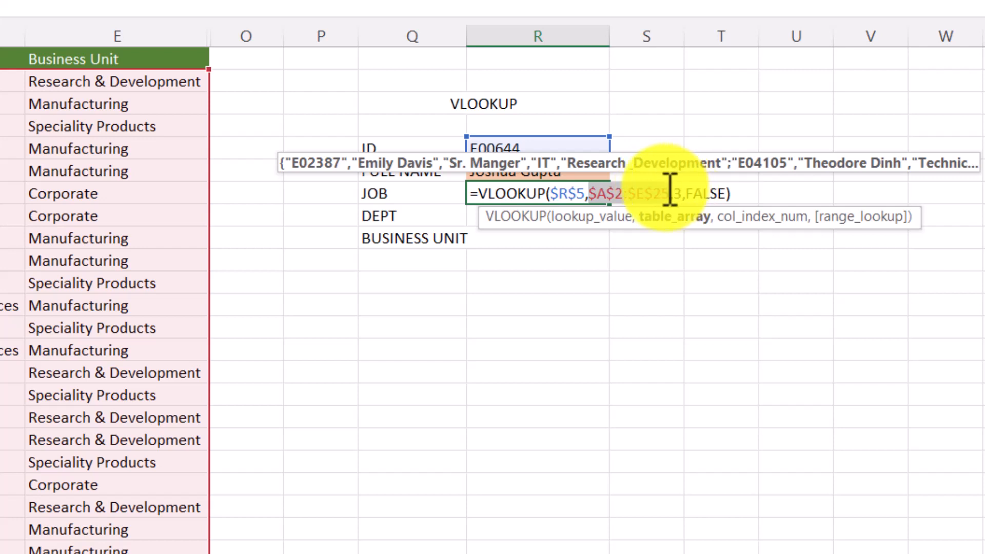
pyautogui.press('Return')
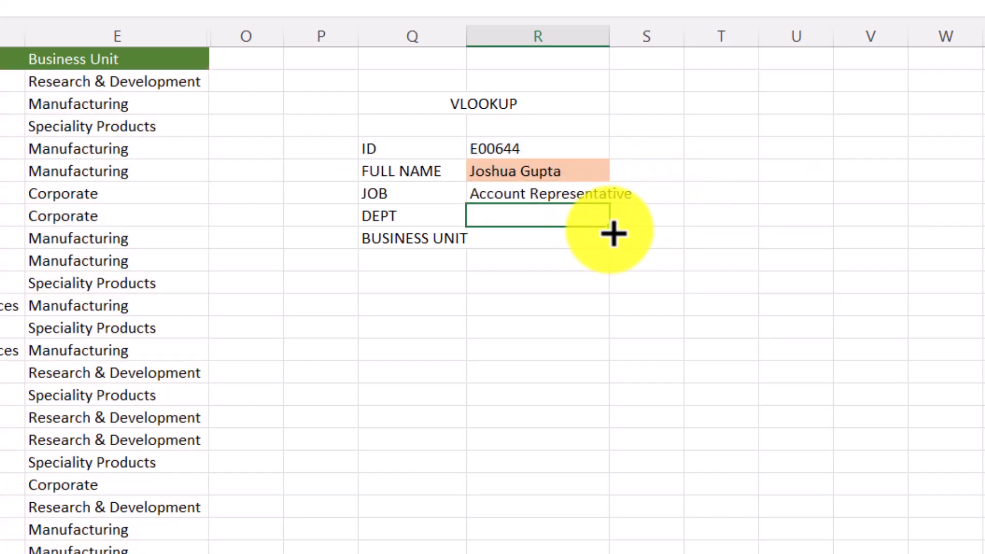
# Fill the JOB formula from R7 down through the DEPT and BUSINESS UNIT rows to R9
pyautogui.moveTo(614, 234); pyautogui.dragTo(611, 257)
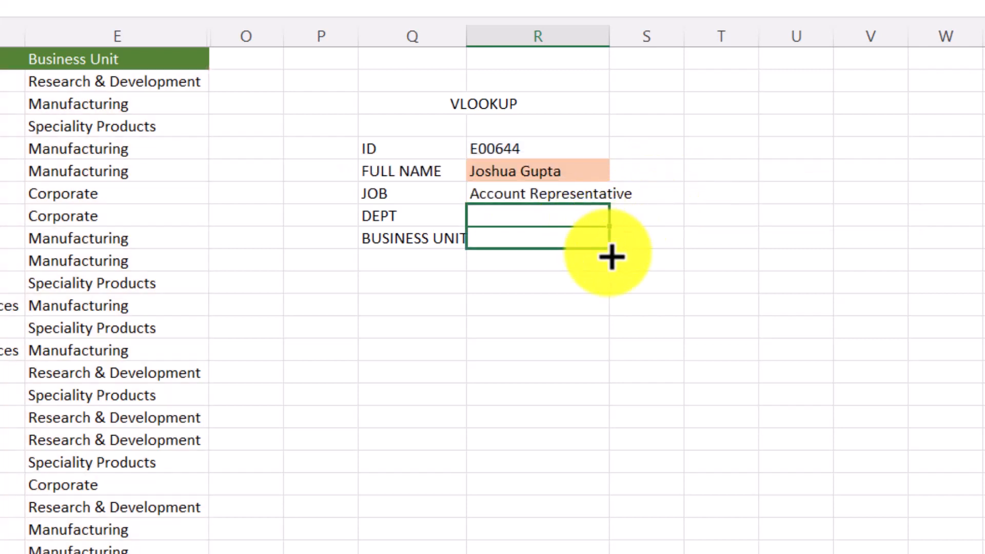
pyautogui.click(578, 192)
pyautogui.moveTo(610, 203); pyautogui.dragTo(609, 247)
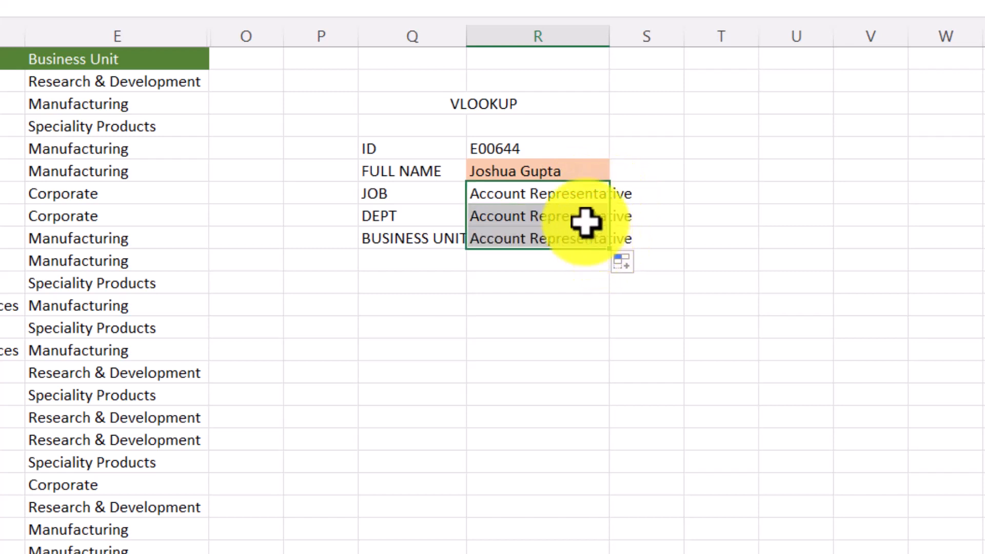
# Set the column index in the DEPT formula in R8 to 4
pyautogui.doubleClick(585, 221)
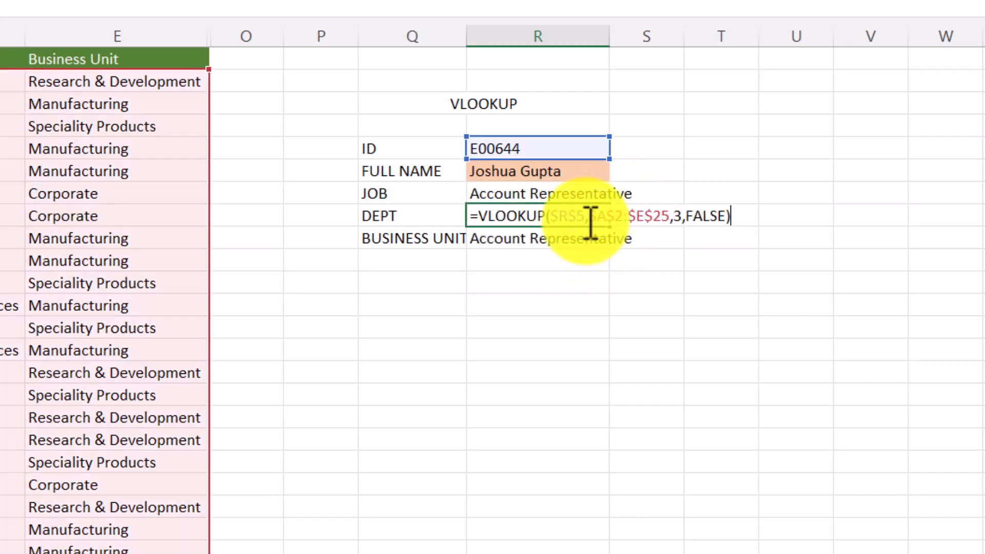
pyautogui.click(676, 214)
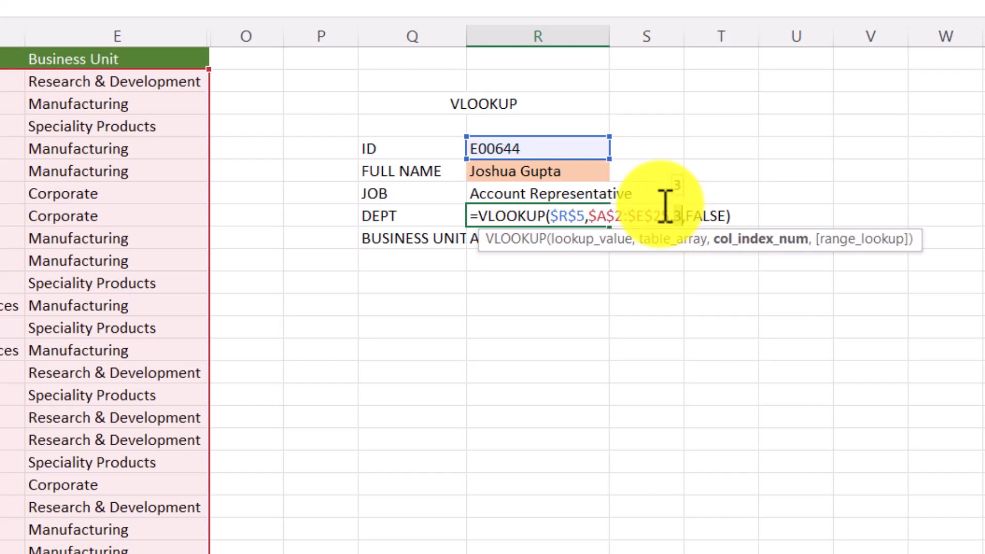
pyautogui.write('4')
pyautogui.press('Return')
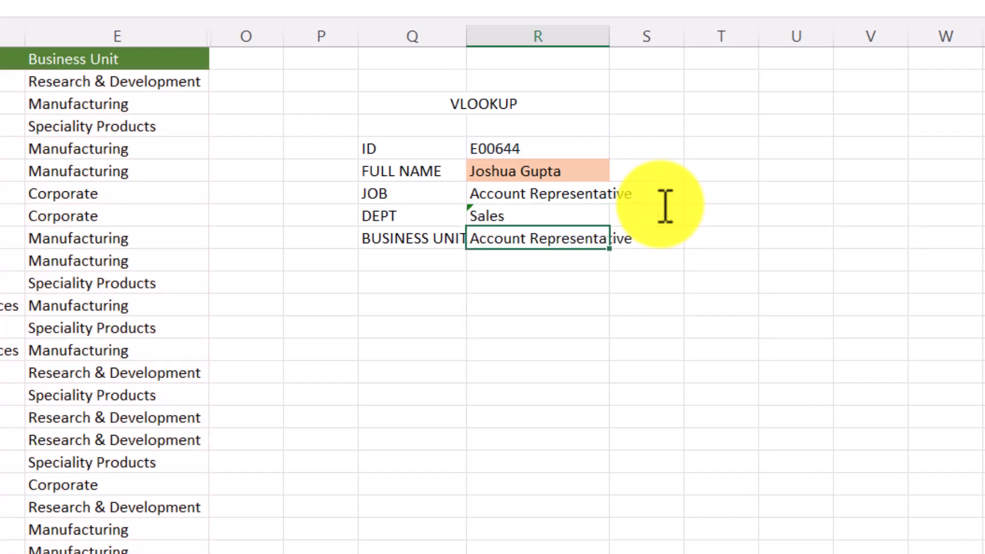
# Set the column index in the BUSINESS UNIT formula in R9 to 5 and slightly widen column R
pyautogui.doubleClick(572, 237)
pyautogui.click(681, 239)
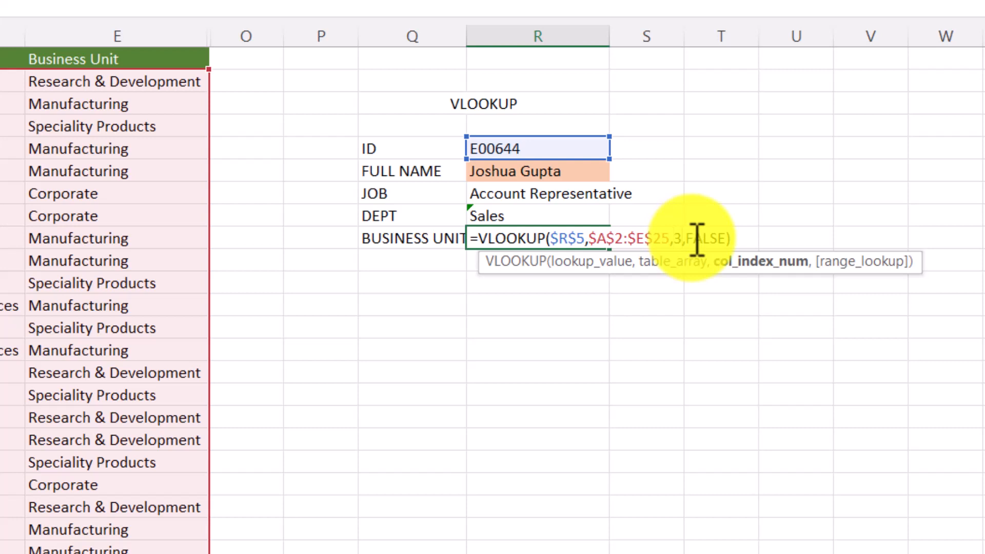
pyautogui.write('5')
pyautogui.press('Return')
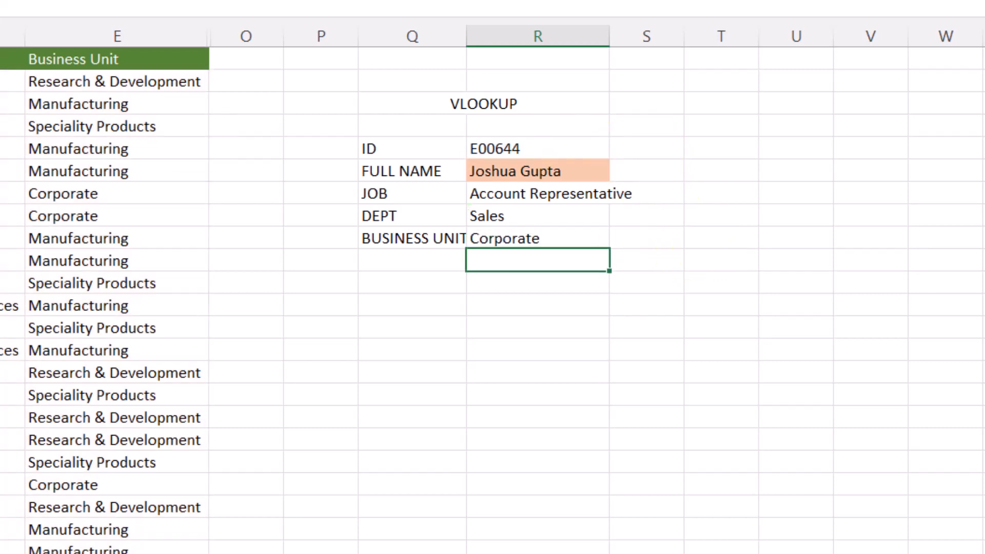
pyautogui.moveTo(609, 41); pyautogui.dragTo(629, 44)
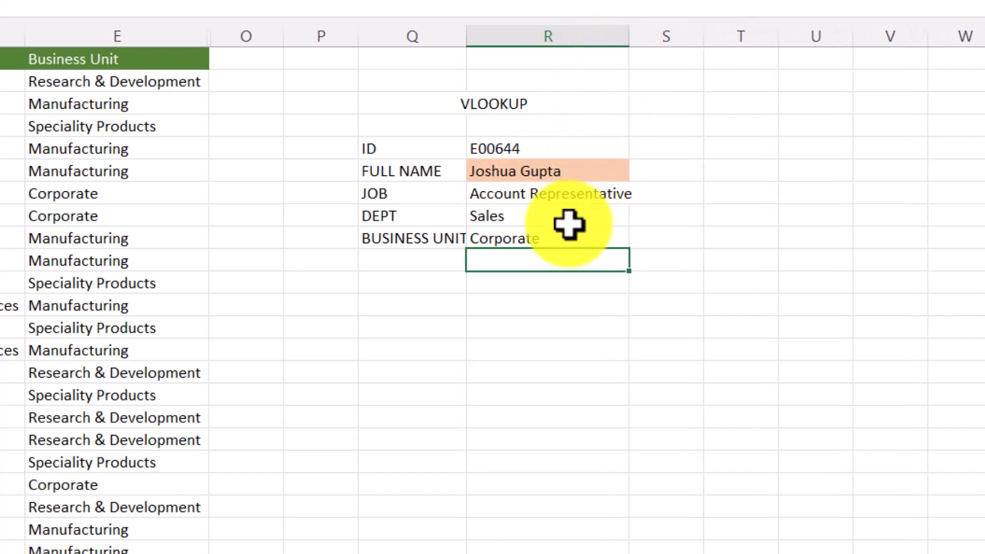
# Replace the lookup ID in R5 with the employee ID from A10 and check the results in R7:R9
pyautogui.click(533, 149)
pyautogui.doubleClick(520, 148)
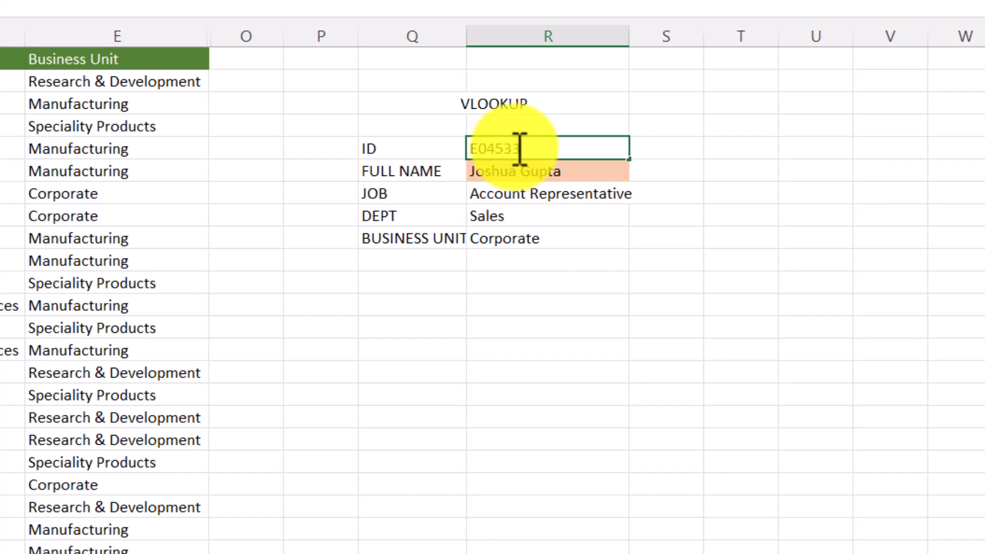
pyautogui.press('Return')
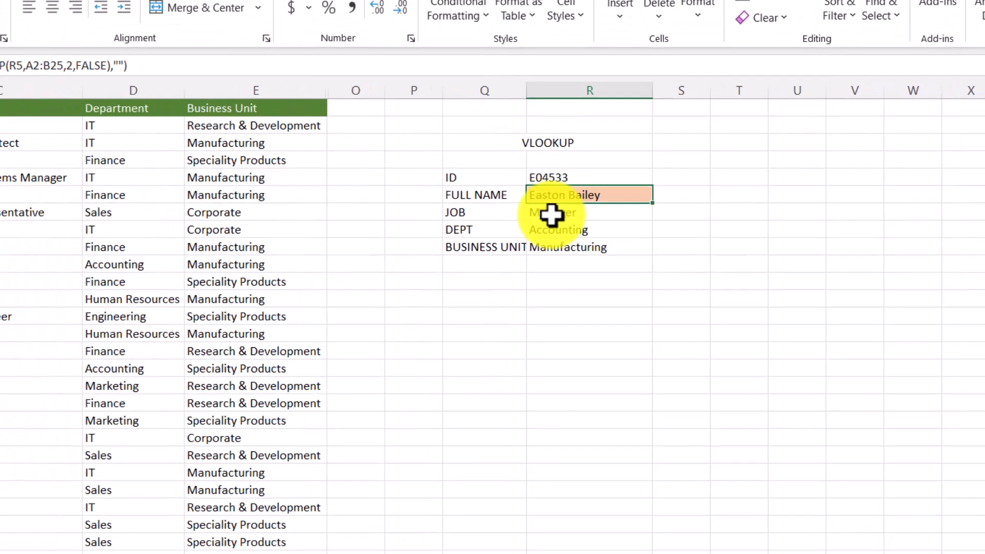
pyautogui.moveTo(506, 195); pyautogui.dragTo(514, 239)
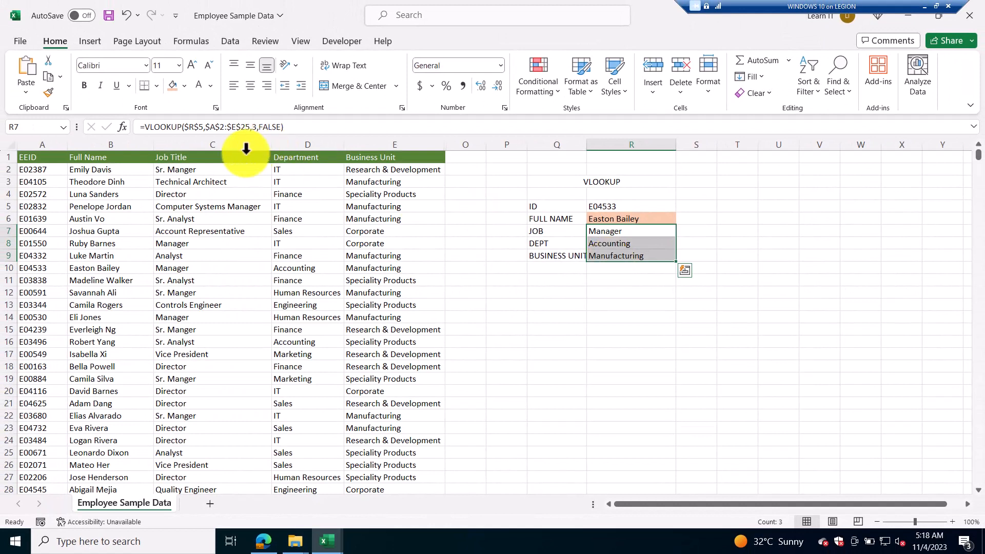
# Copy the employee IDs in A4:A15 and paste them into a new blank workbook starting at B4
pyautogui.moveTo(39, 198); pyautogui.dragTo(38, 330)
pyautogui.hotkey('ctrl', 'c')
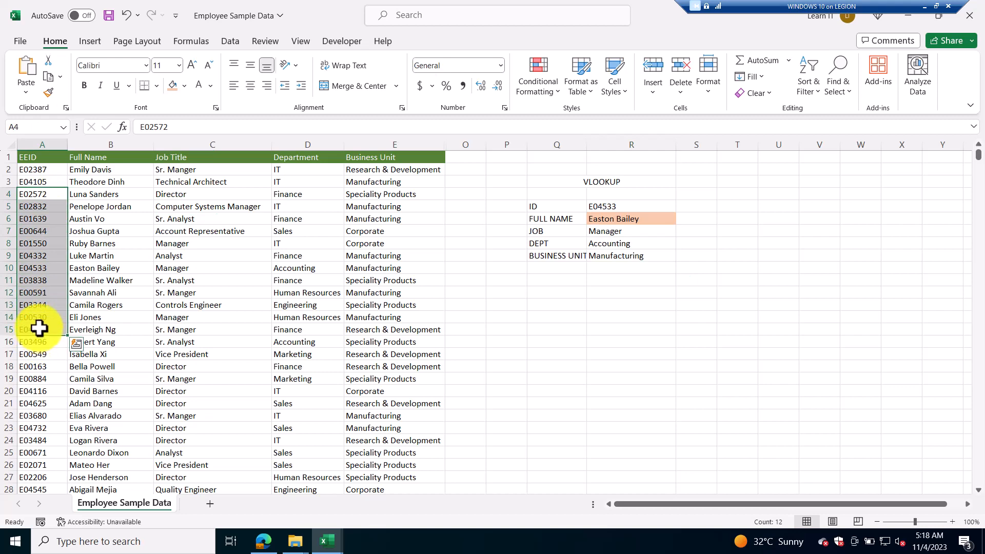
pyautogui.click(21, 41)
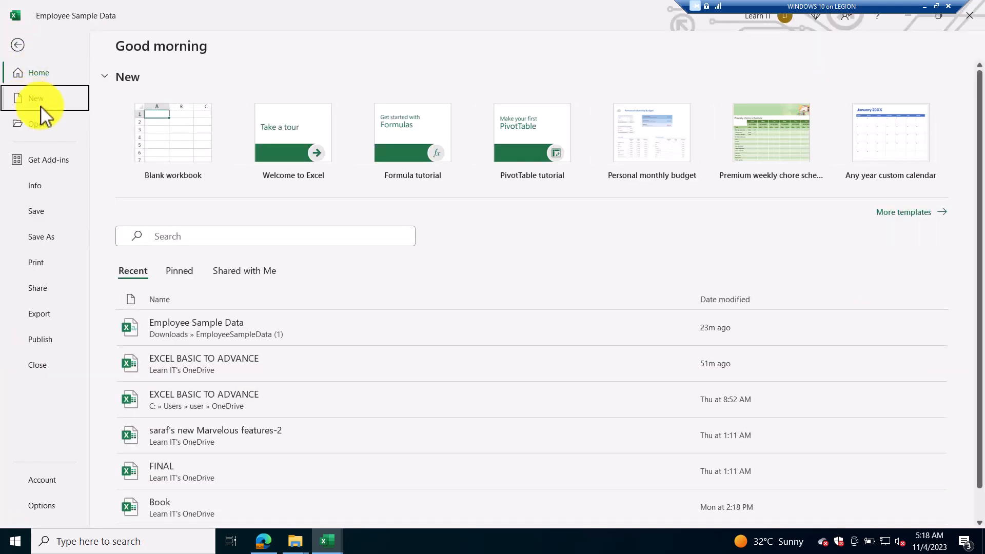
pyautogui.click(41, 106)
pyautogui.click(159, 158)
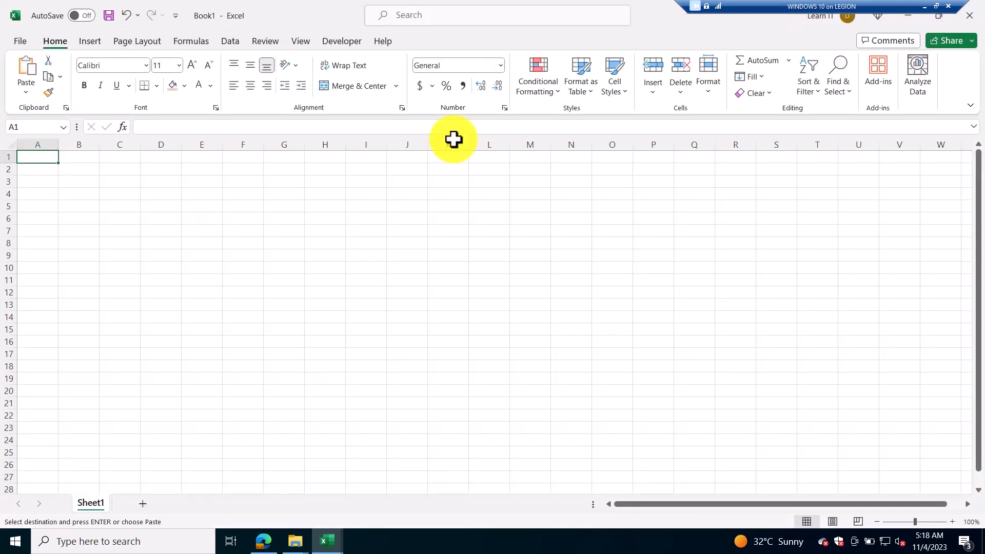
pyautogui.click(90, 198)
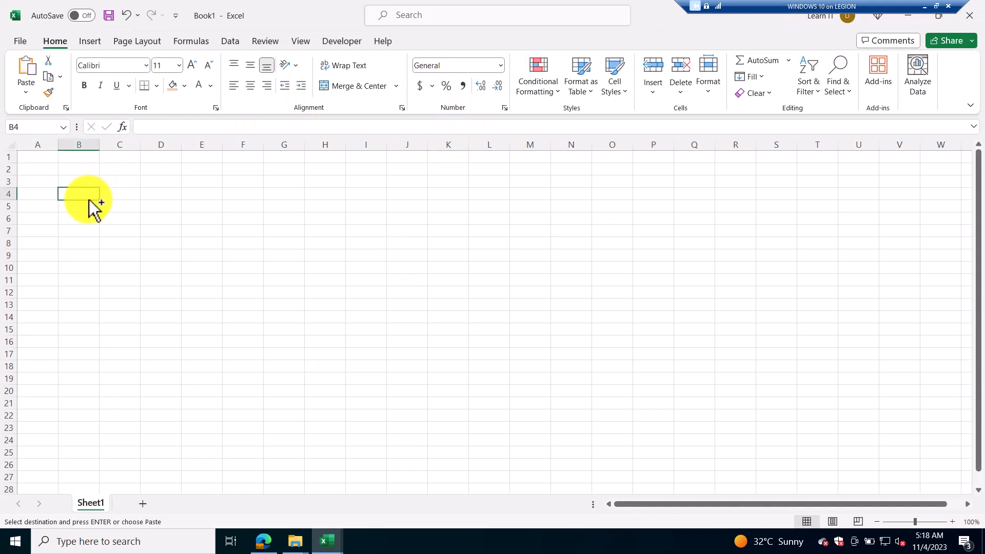
pyautogui.hotkey('ctrl', 'v')
pyautogui.click(156, 265)
# Enter the header ID in B3 above the pasted employee IDs
pyautogui.click(87, 182)
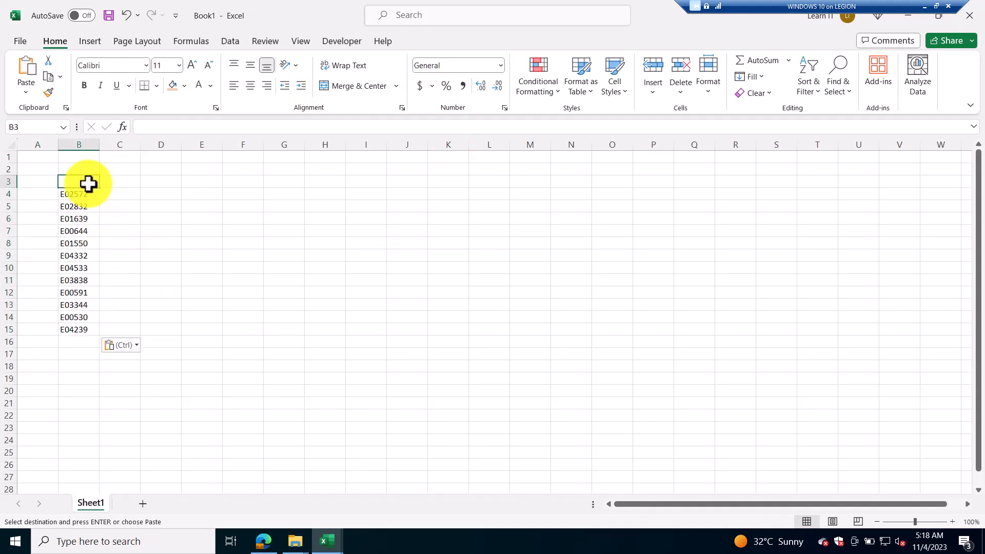
pyautogui.write('ei')
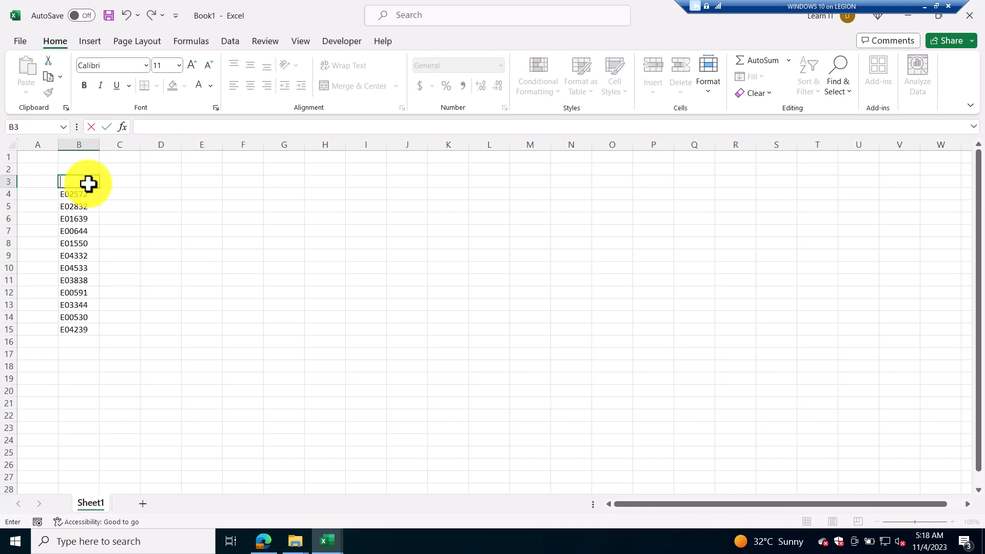
pyautogui.click(121, 231)
pyautogui.click(124, 185)
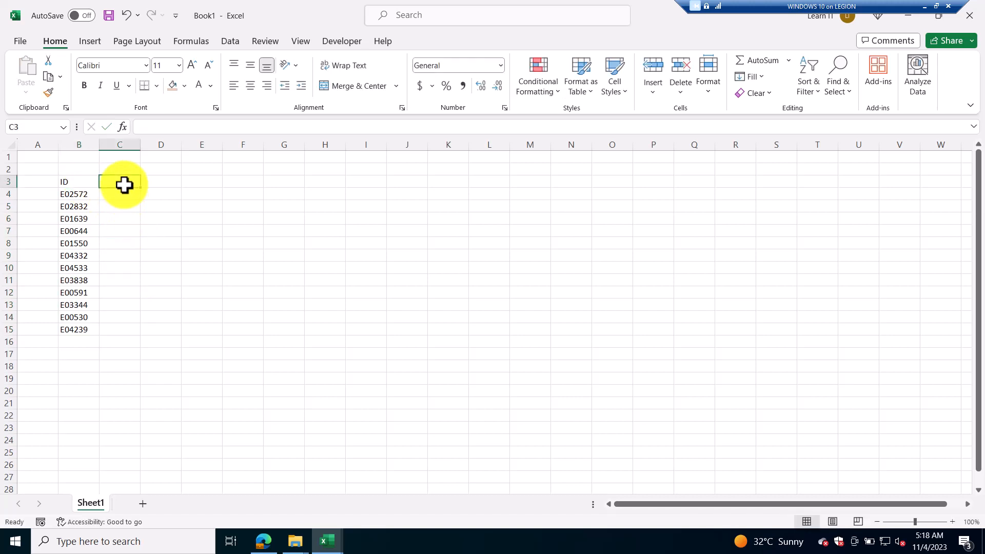
# Enter the header NAME OF EMPLOYEES in C3 and widen column C to fit it
pyautogui.write('NAME OF E')
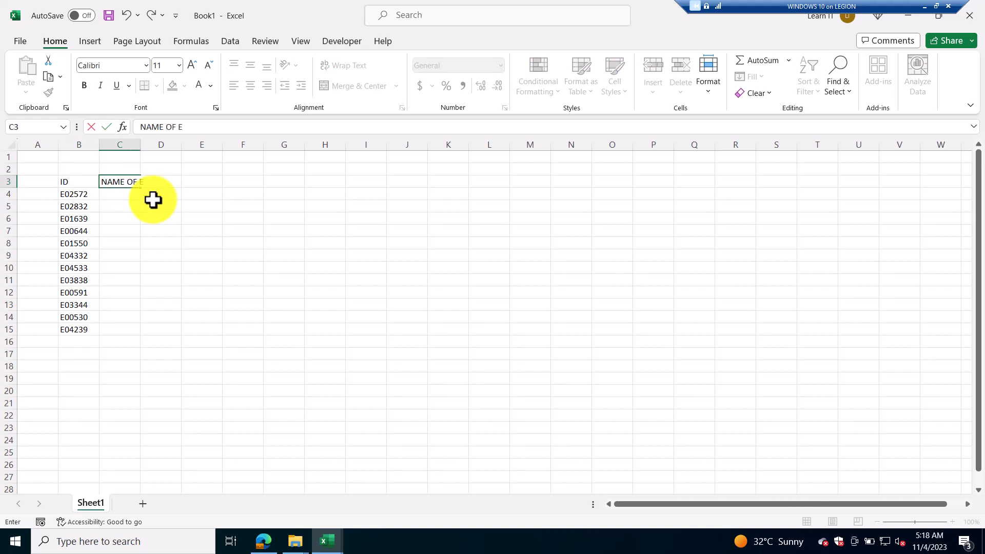
pyautogui.write('MPLOYEES')
pyautogui.click(174, 240)
pyautogui.moveTo(141, 146); pyautogui.dragTo(197, 168)
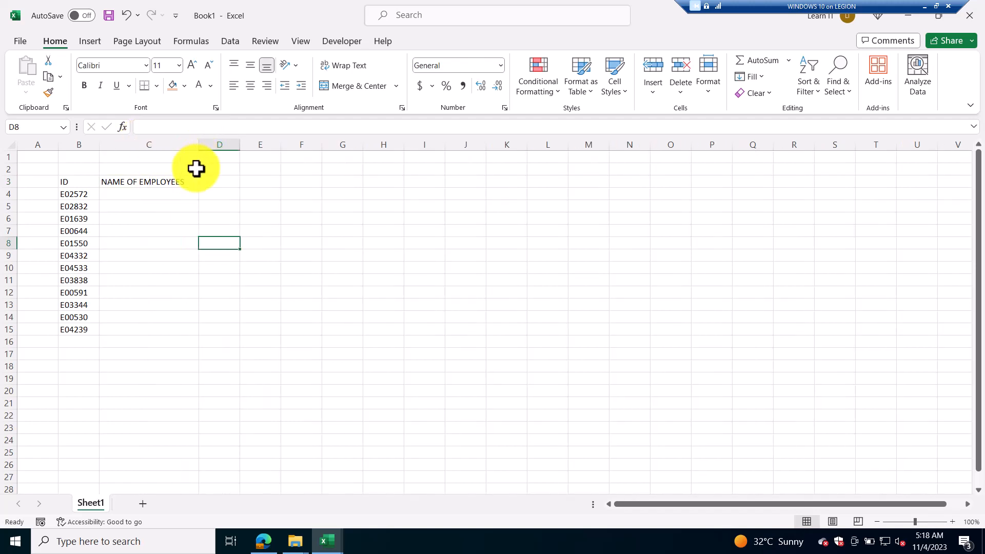
# Look over the source table in the Employee Sample Data workbook and return to the ID list in Book1
pyautogui.click(327, 540)
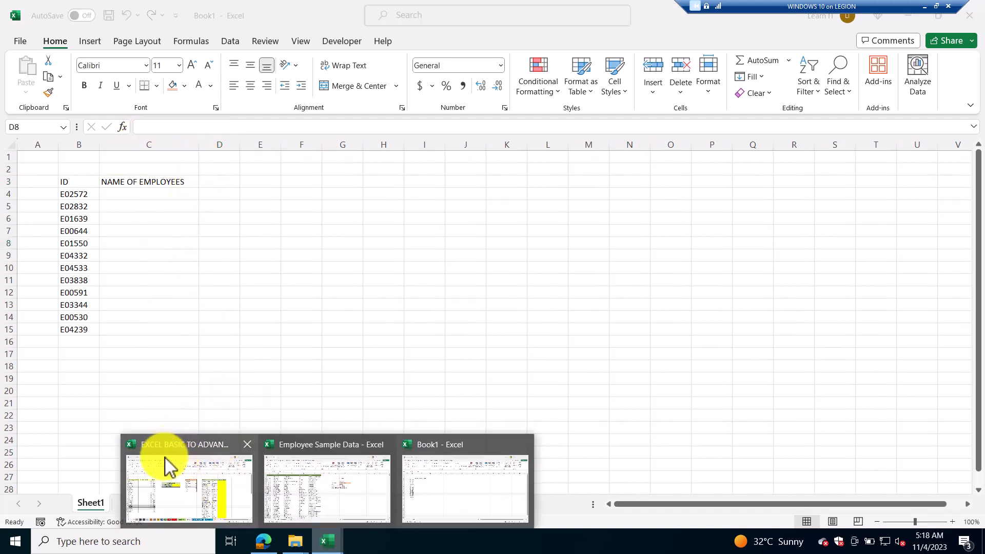
pyautogui.click(301, 492)
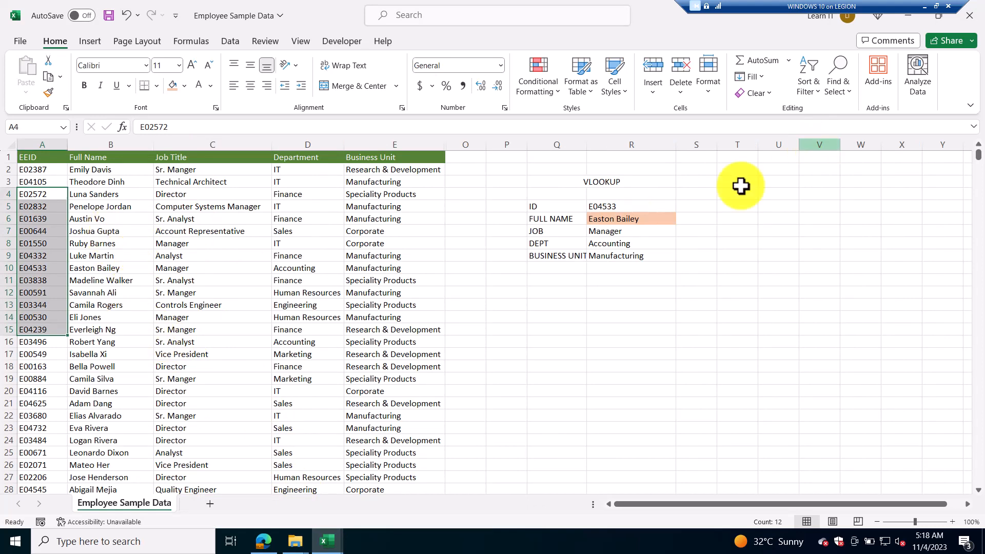
pyautogui.click(328, 540)
pyautogui.click(429, 481)
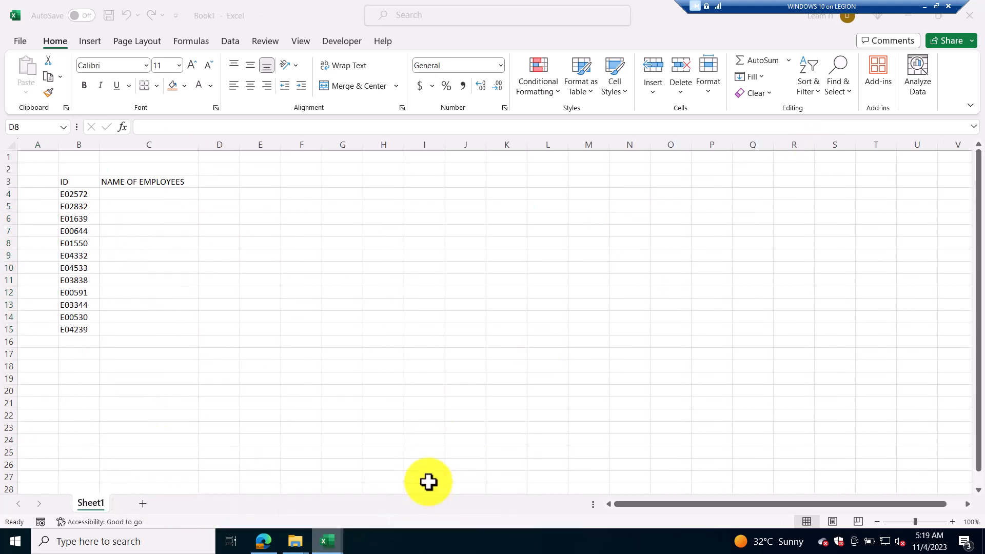
pyautogui.moveTo(77, 195); pyautogui.dragTo(89, 411)
# Begin a VLOOKUP formula in C4 with B4 as the lookup value
pyautogui.click(138, 196)
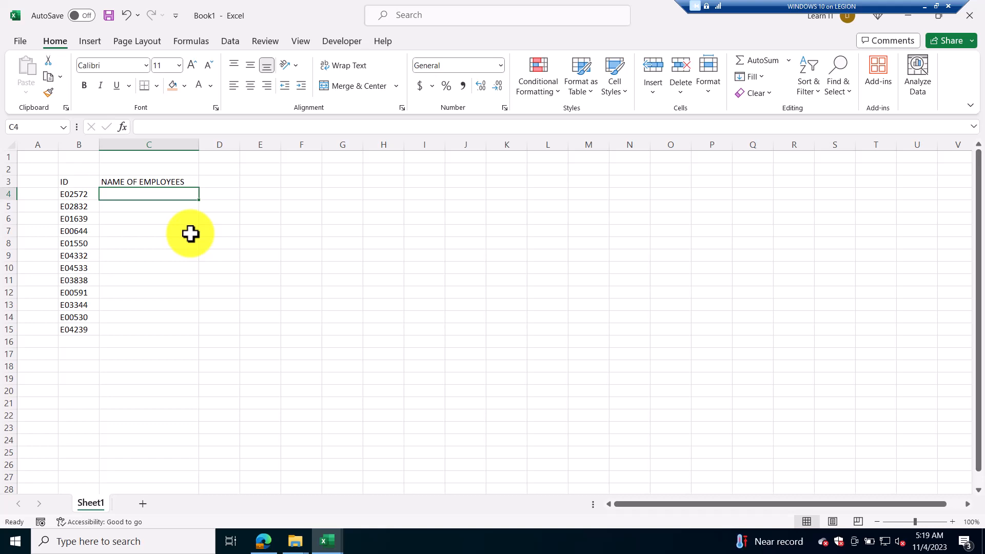
pyautogui.write('=')
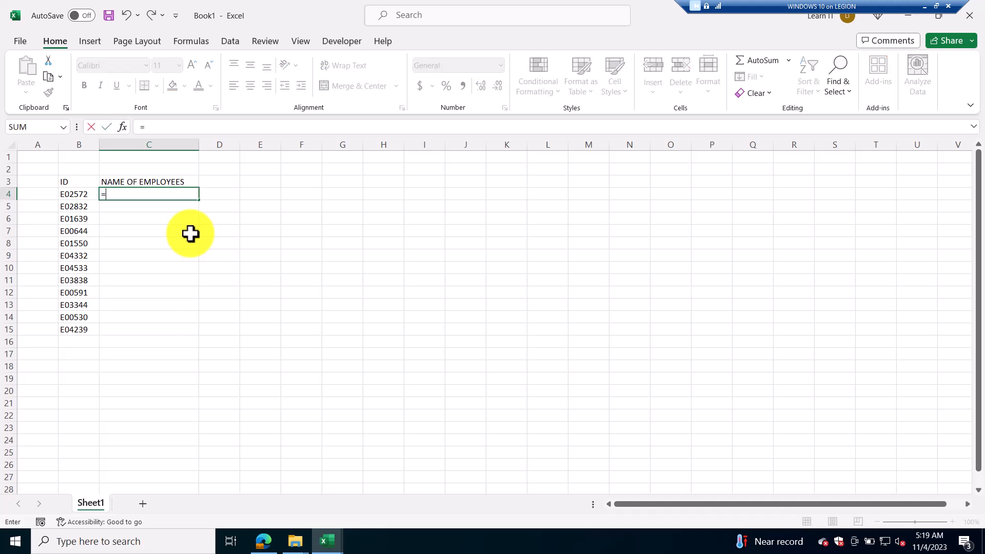
pyautogui.write('VLOOKUP(')
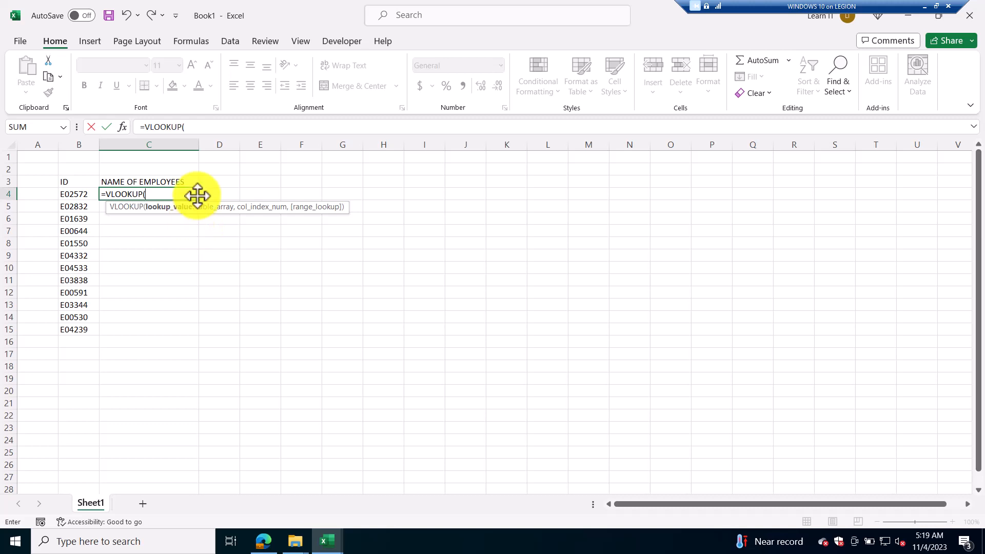
pyautogui.click(87, 196)
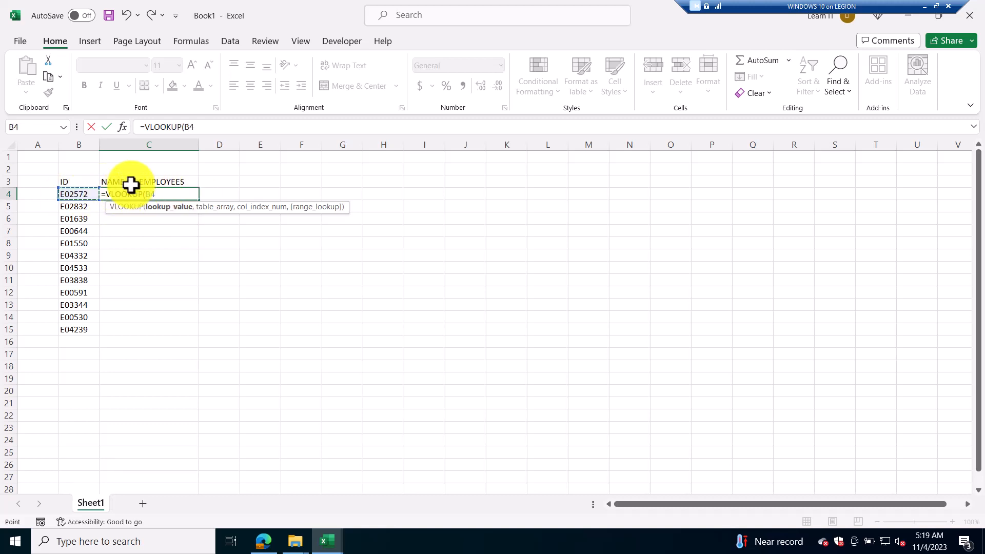
pyautogui.write(',')
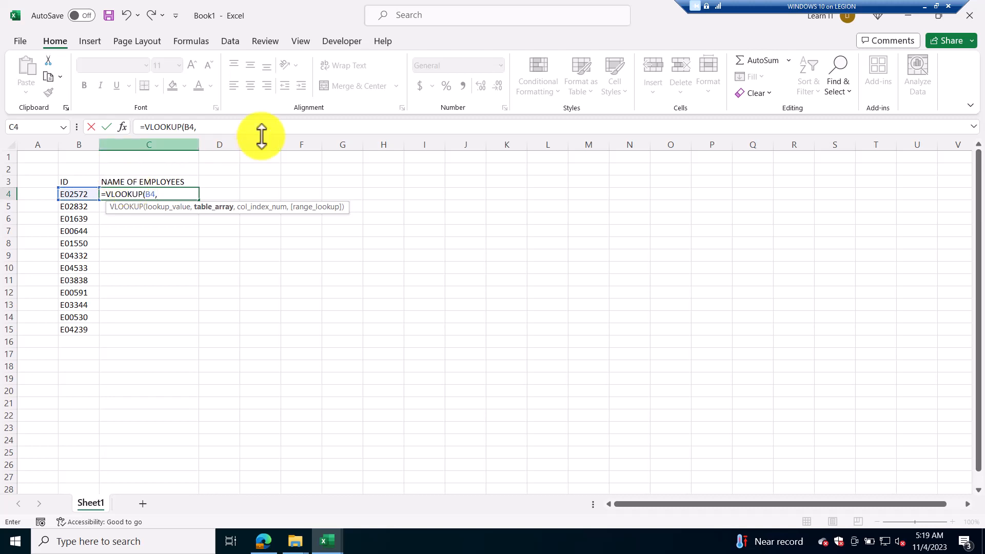
pyautogui.moveTo(219, 126); pyautogui.dragTo(125, 125)
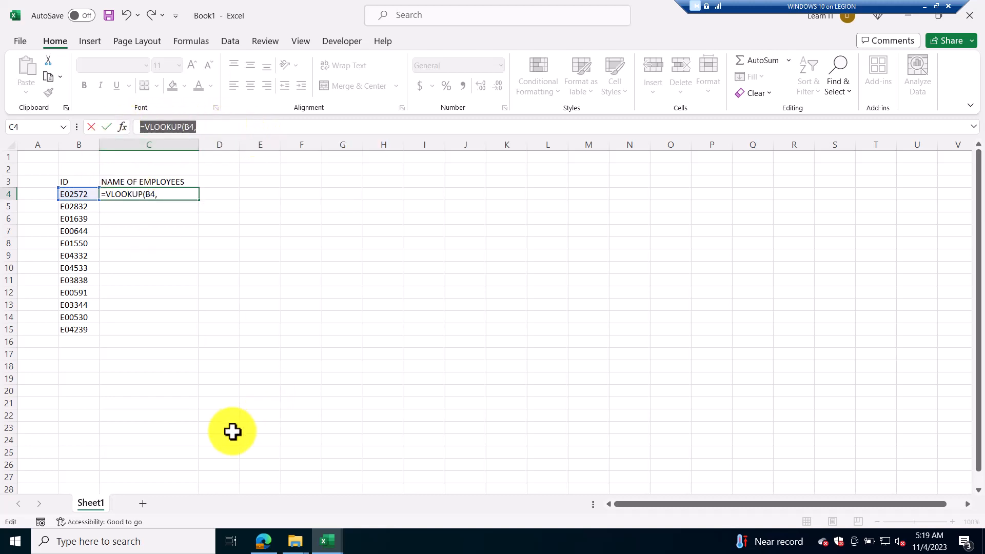
# Set the formula's table array to $A$2:$B$25 in the Employee Sample Data workbook
pyautogui.moveTo(331, 543)
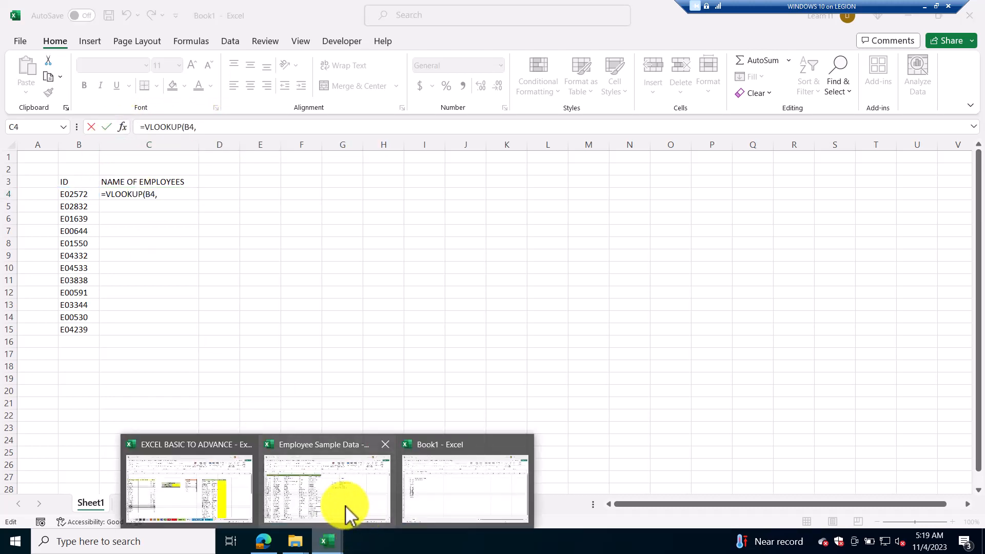
pyautogui.click(328, 508)
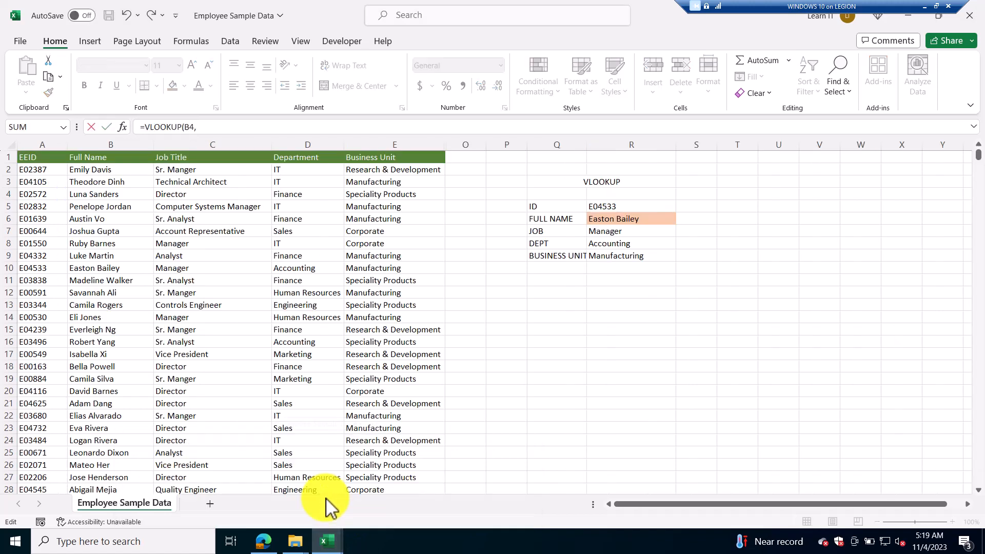
pyautogui.click(208, 127)
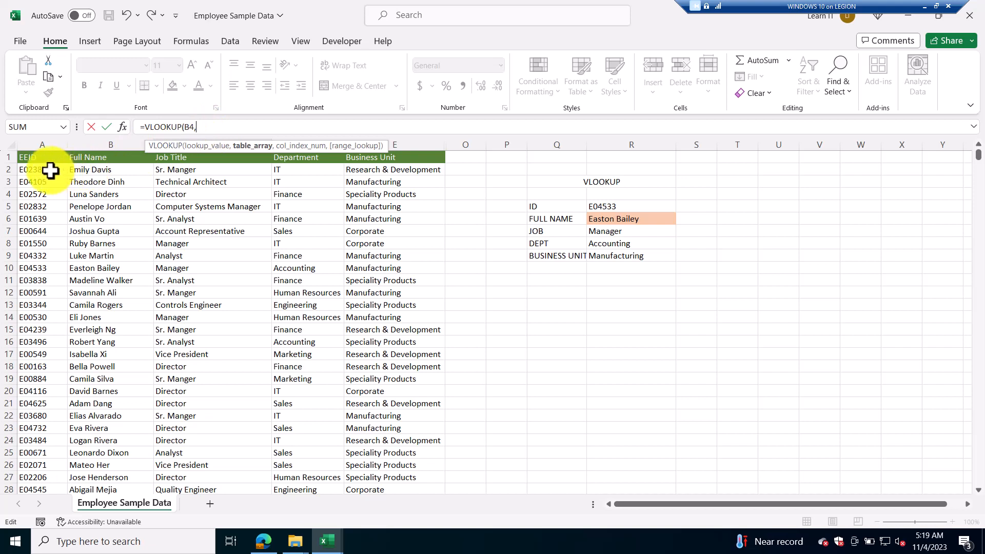
pyautogui.moveTo(50, 171); pyautogui.dragTo(88, 411)
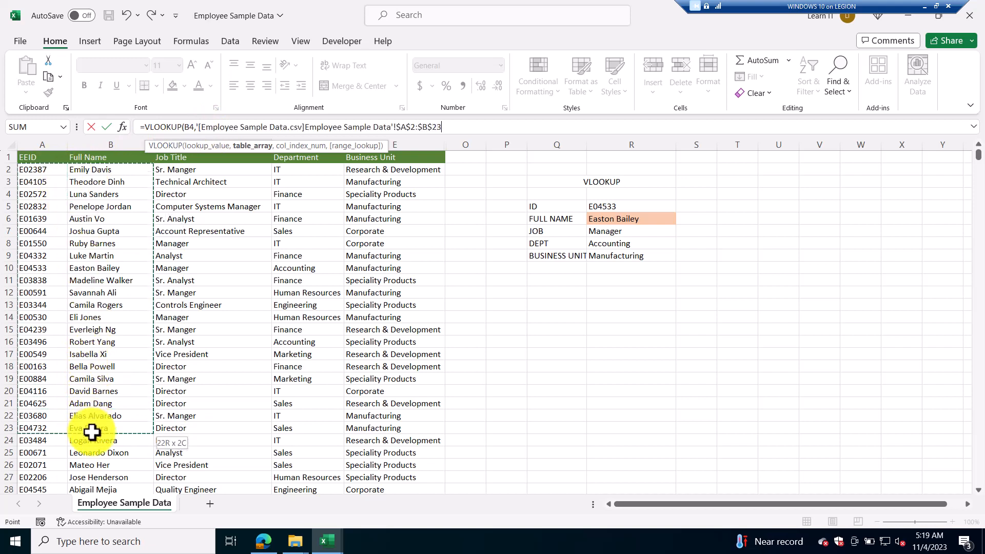
pyautogui.moveTo(97, 449); pyautogui.dragTo(97, 449)
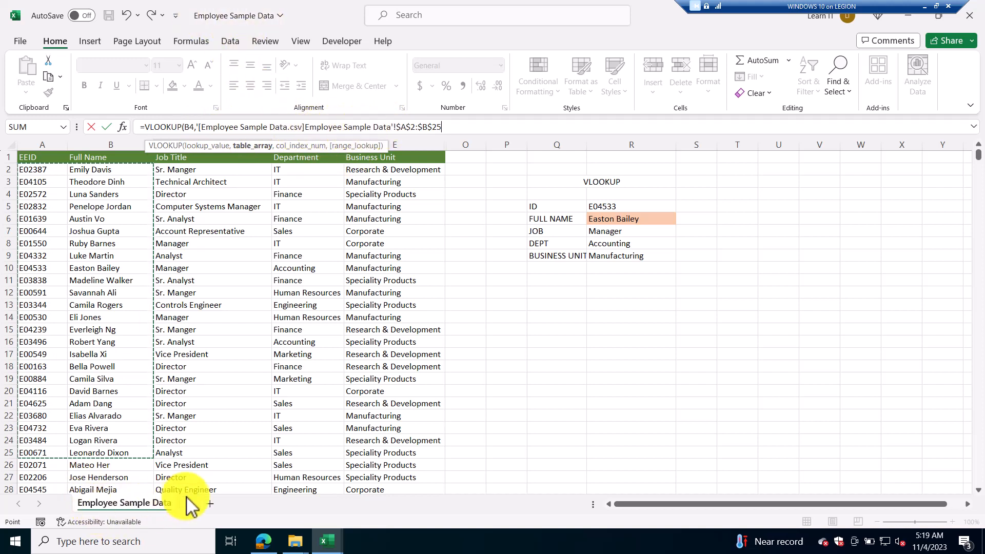
pyautogui.click(455, 126)
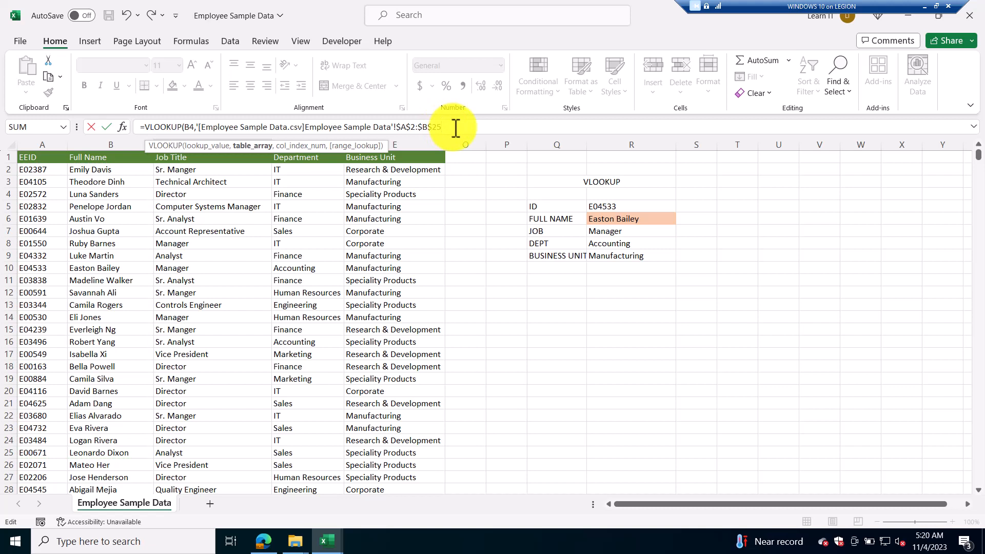
# Complete the VLOOKUP with column index 2 and range lookup 0, and confirm the formula
pyautogui.write(',')
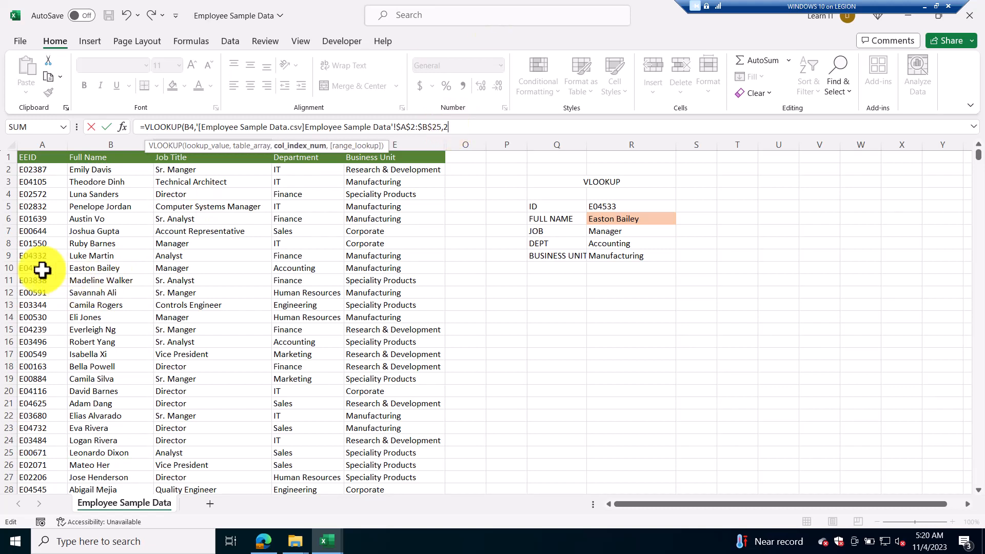
pyautogui.write('2,')
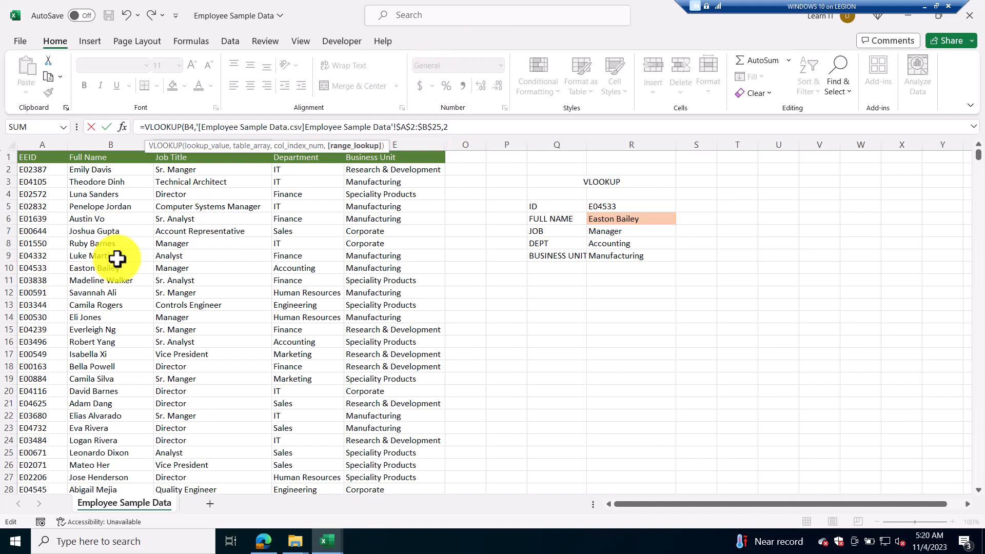
pyautogui.write('FALS')
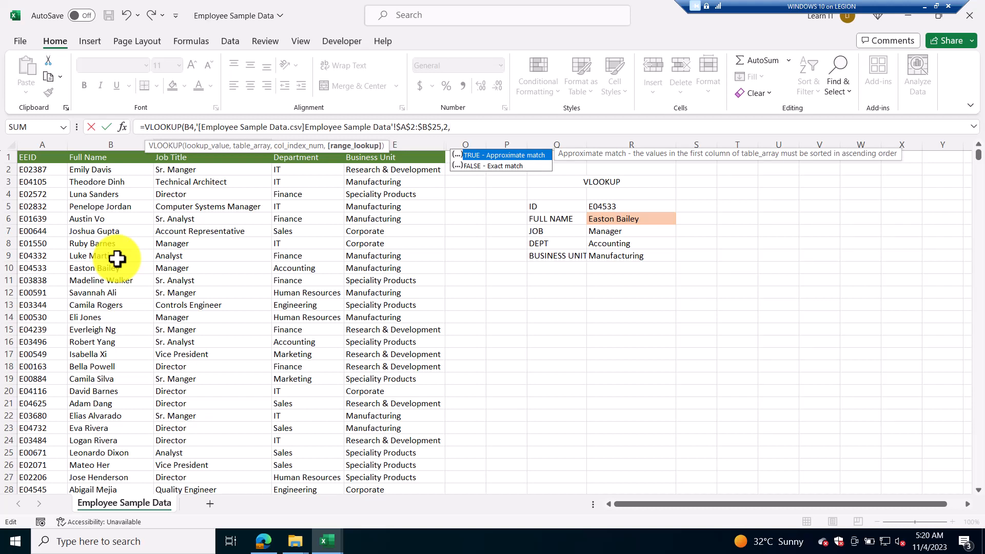
pyautogui.write(')')
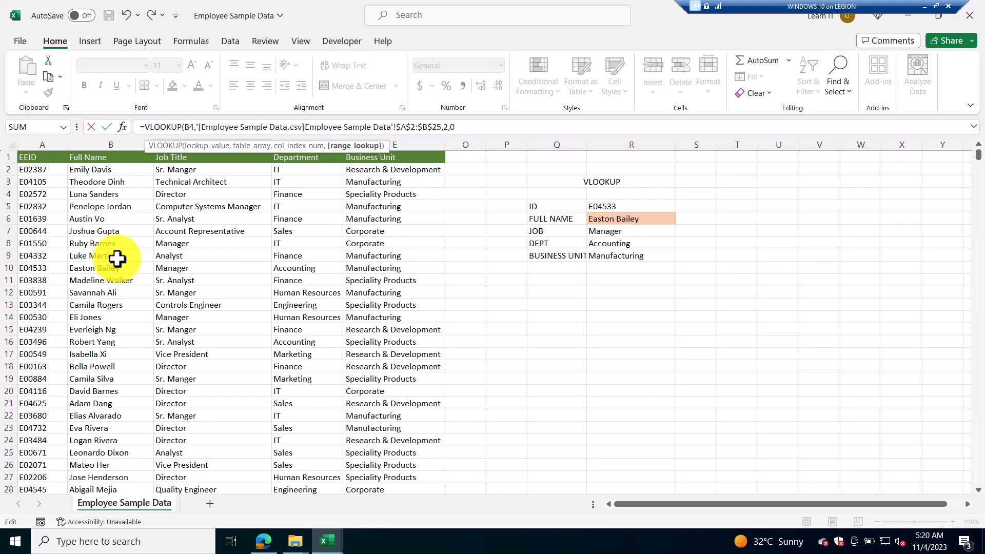
pyautogui.press('Return')
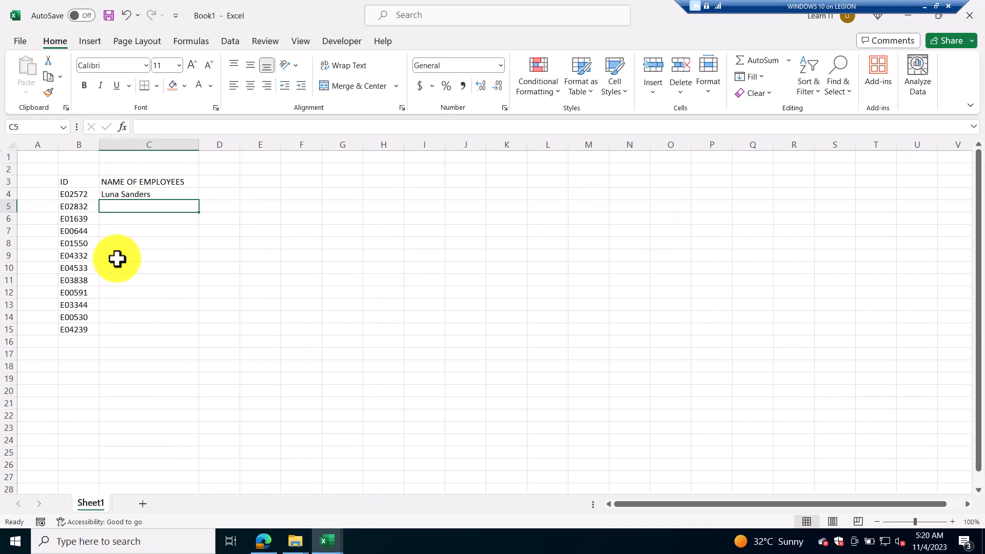
# Fill the VLOOKUP formula from C4 down to C15
pyautogui.click(151, 195)
pyautogui.moveTo(199, 203)
pyautogui.mouseDown()
pyautogui.moveTo(191, 251)
pyautogui.moveTo(193, 203)
pyautogui.mouseUp()
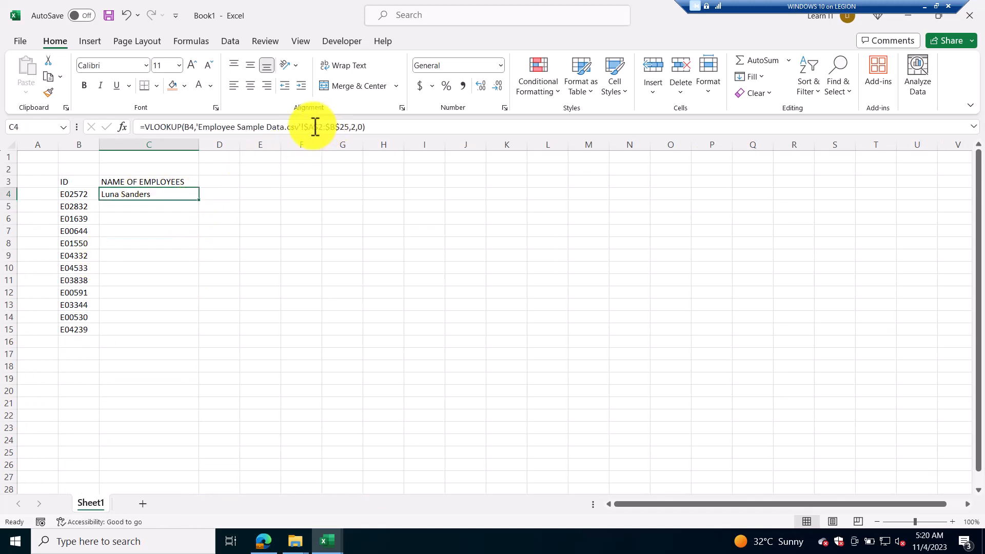
pyautogui.moveTo(200, 202); pyautogui.dragTo(237, 319)
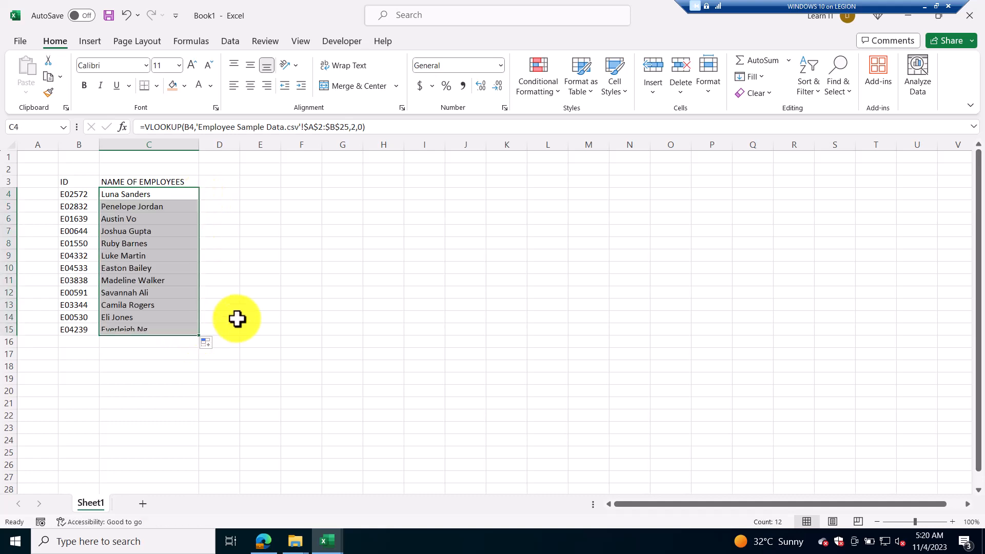
# Compare the name returned in C11 with row 11 of the Employee Sample Data workbook, and return to Book1
pyautogui.click(160, 282)
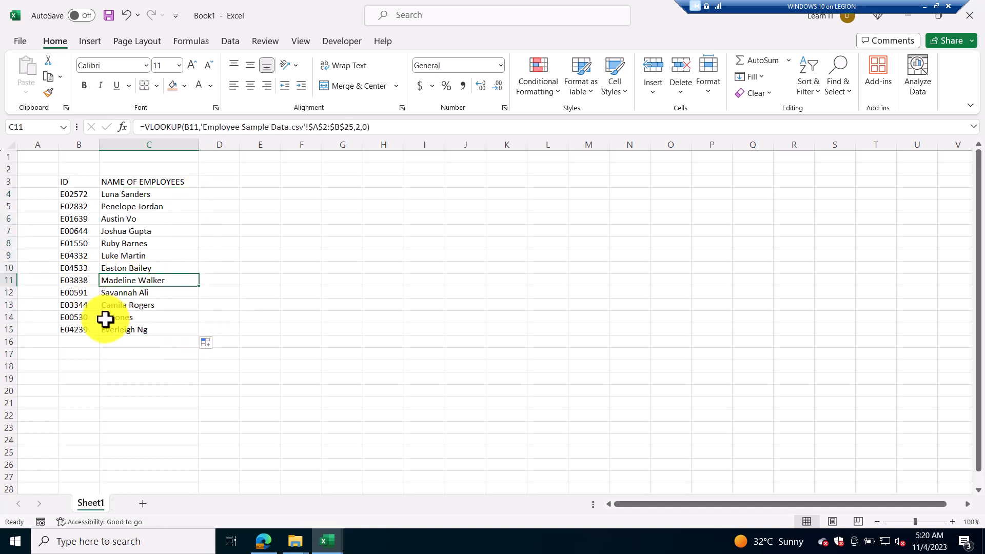
pyautogui.moveTo(334, 545)
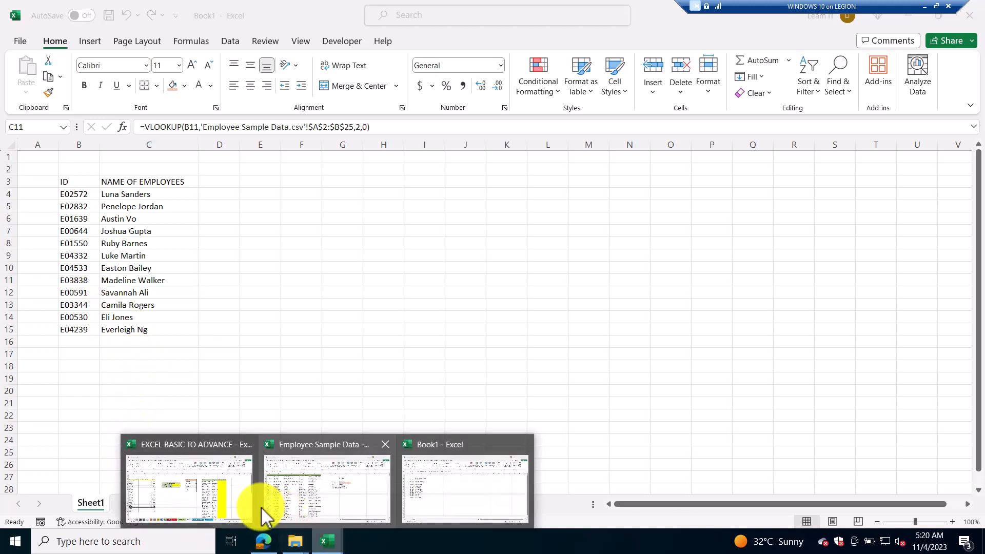
pyautogui.click(303, 502)
pyautogui.click(39, 280)
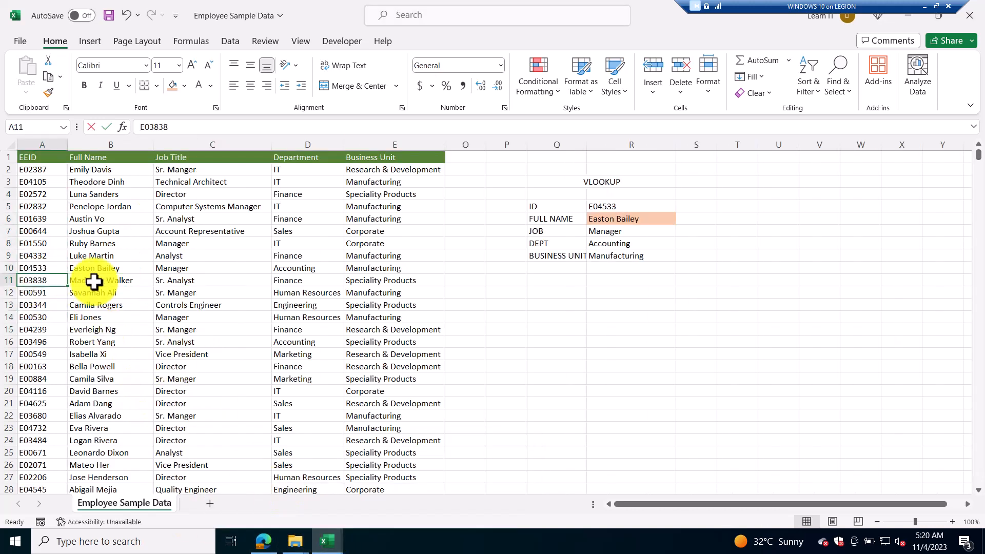
pyautogui.click(96, 282)
pyautogui.click(327, 541)
pyautogui.click(411, 480)
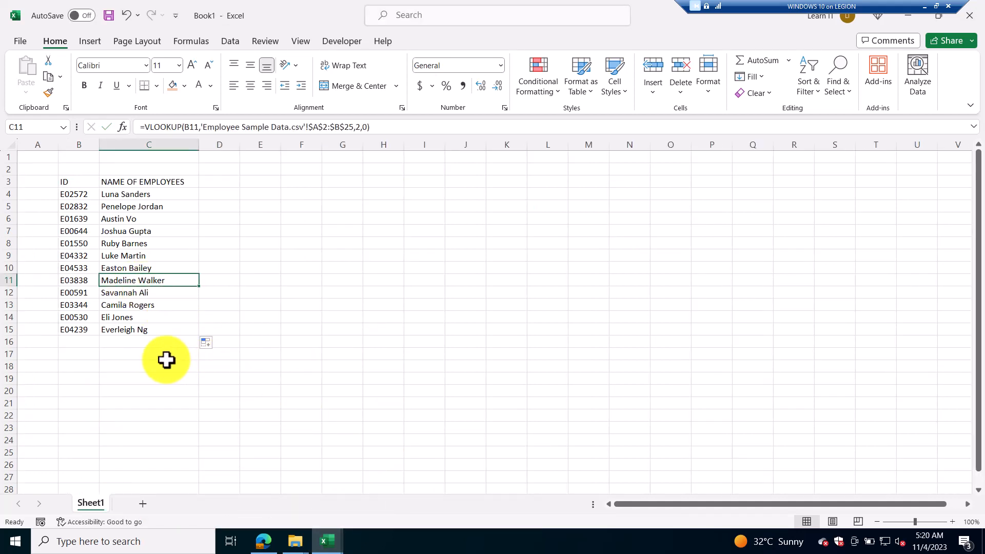
# Review the IDs in B4:B15 and the VLOOKUP formulas behind several names in column C
pyautogui.moveTo(132, 195); pyautogui.dragTo(130, 330)
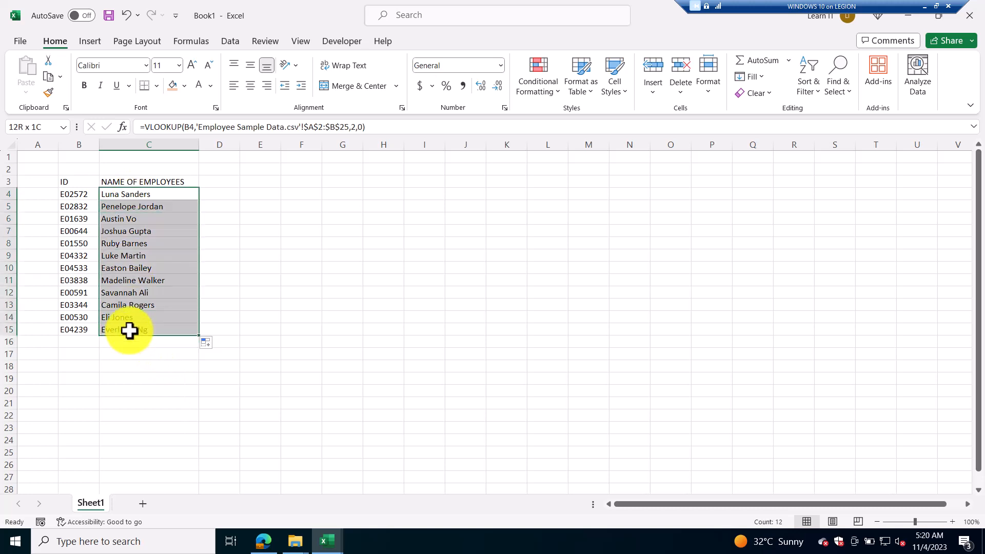
pyautogui.moveTo(82, 195); pyautogui.dragTo(75, 334)
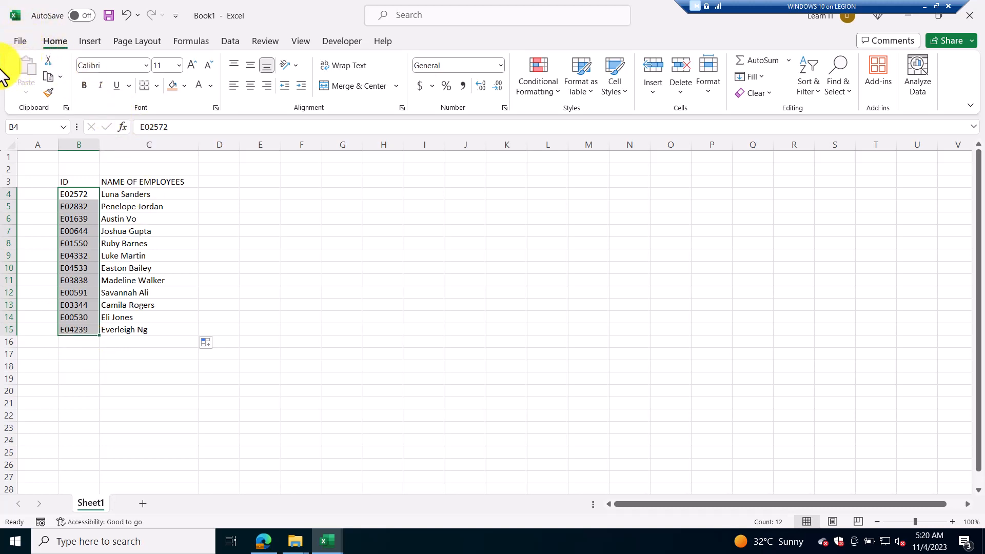
pyautogui.click(177, 195)
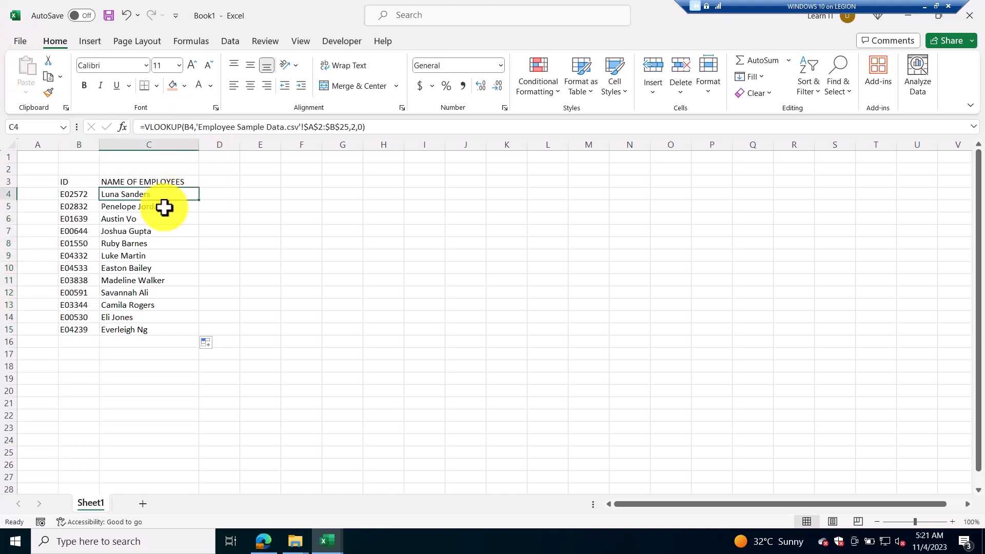
pyautogui.click(156, 280)
pyautogui.click(156, 342)
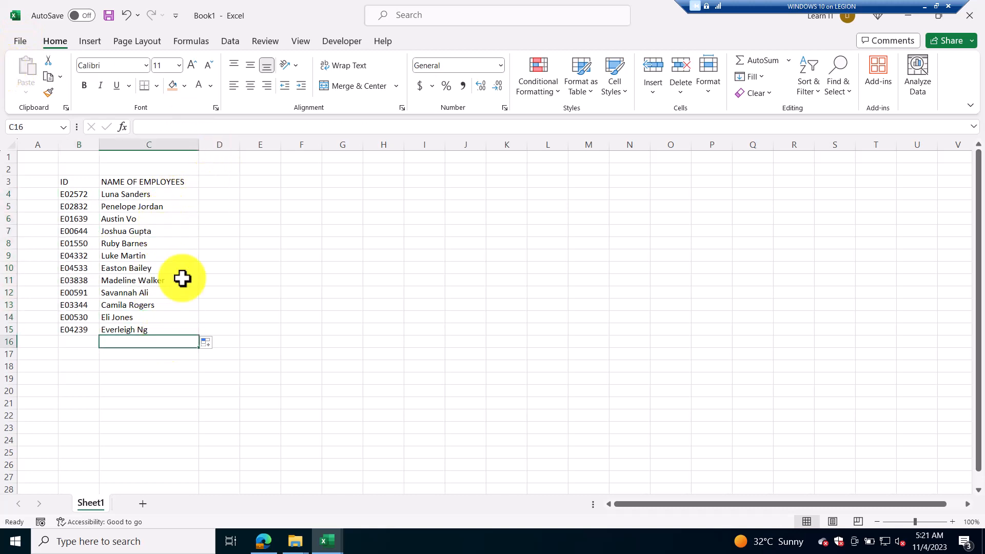
pyautogui.click(160, 207)
pyautogui.click(154, 255)
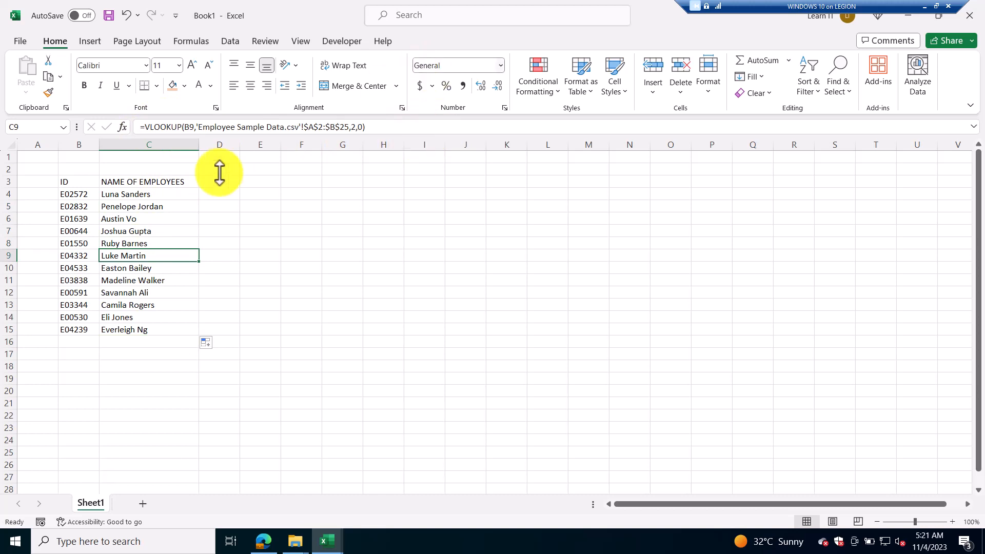
# Replace the VLOOKUP formulas in C4:C15 with their values by copying the range and pasting values only in place
pyautogui.moveTo(163, 194); pyautogui.dragTo(196, 323)
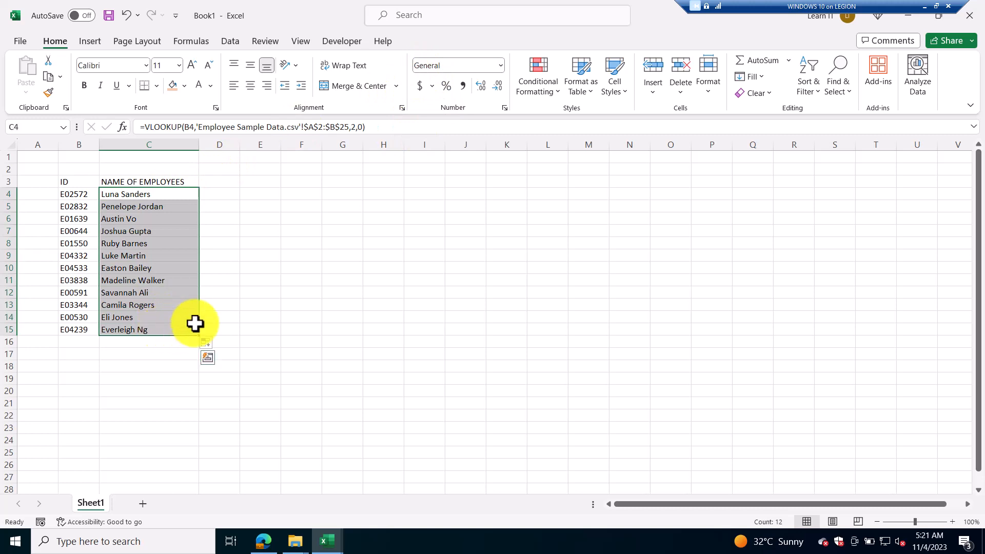
pyautogui.hotkey('ctrl', 'c')
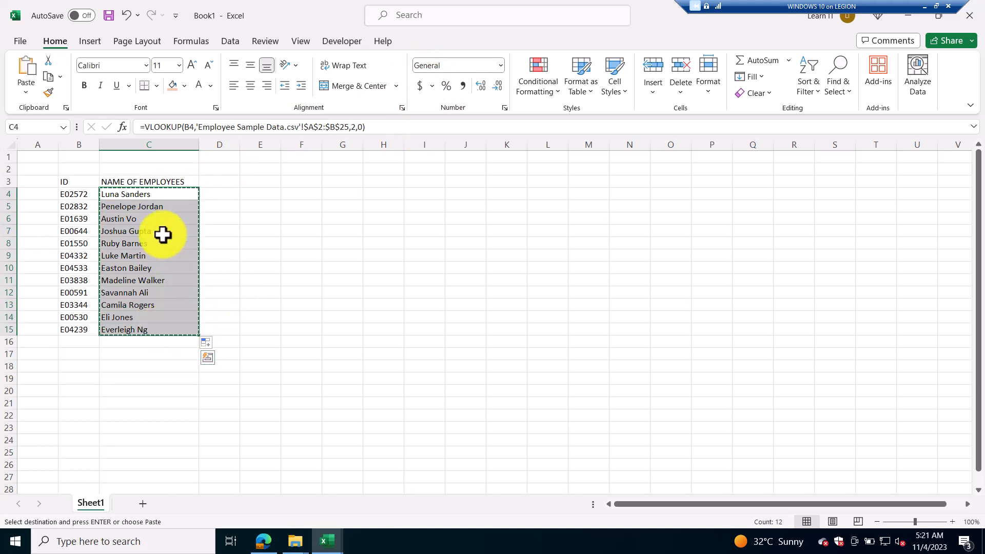
pyautogui.click(137, 195)
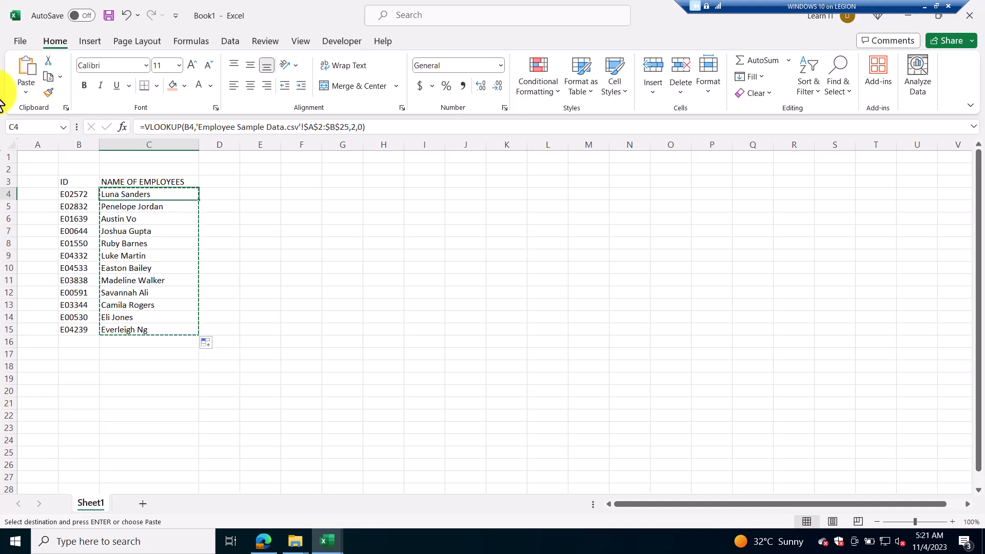
pyautogui.click(28, 94)
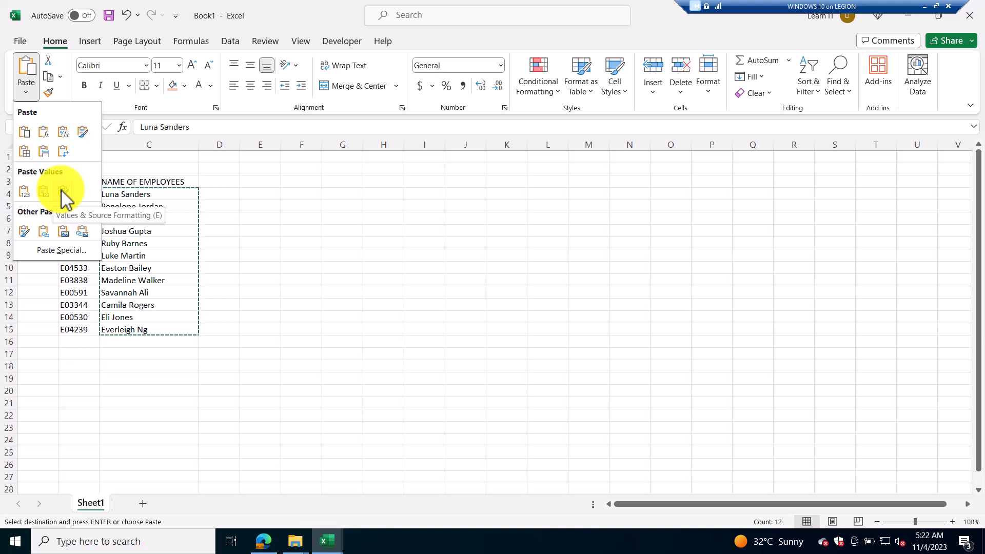
pyautogui.click(24, 192)
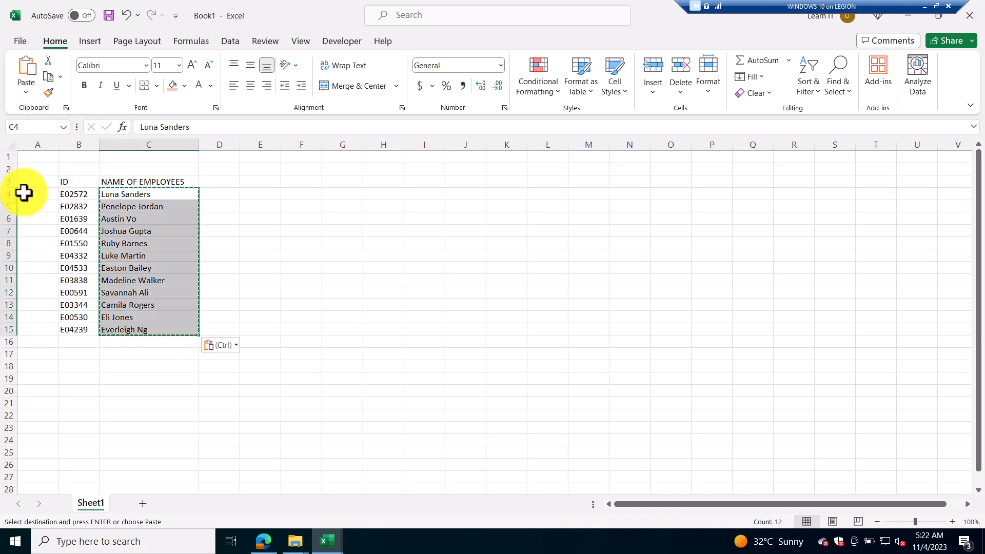
# Check the contents of several employee name cells between C4 and C15 for plain values instead of formulas
pyautogui.click(141, 306)
pyautogui.click(146, 329)
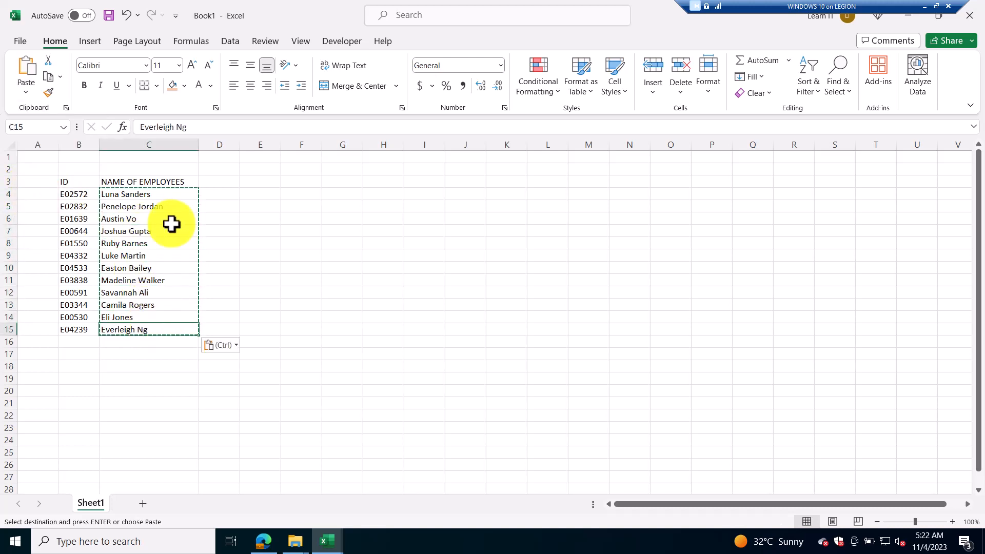
pyautogui.click(170, 221)
pyautogui.click(165, 197)
pyautogui.click(202, 126)
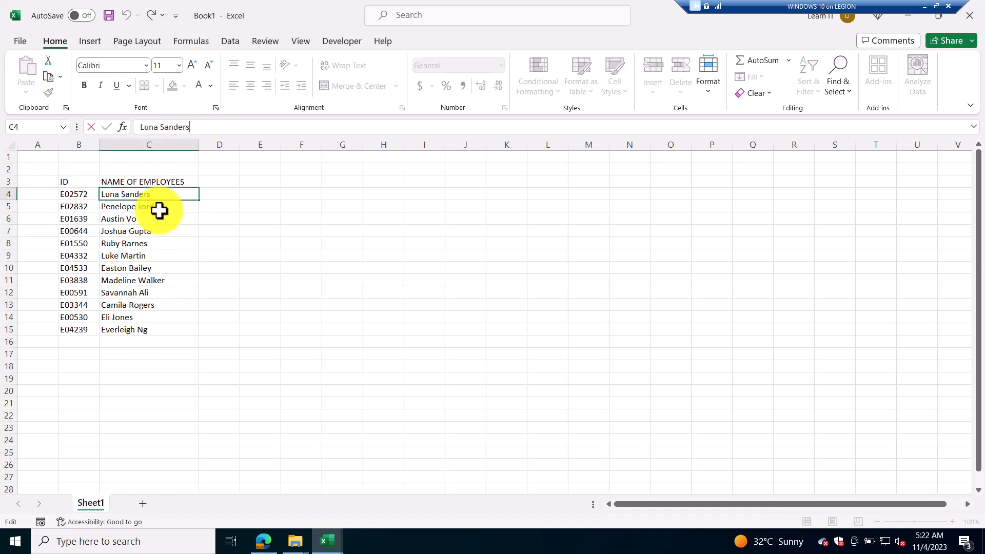
pyautogui.click(157, 231)
pyautogui.click(154, 265)
pyautogui.click(156, 308)
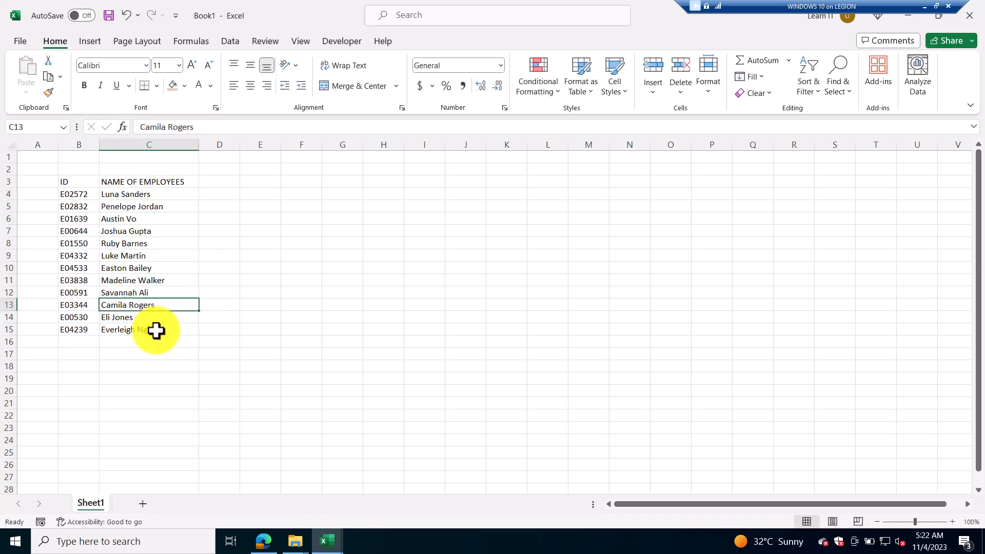
pyautogui.click(156, 329)
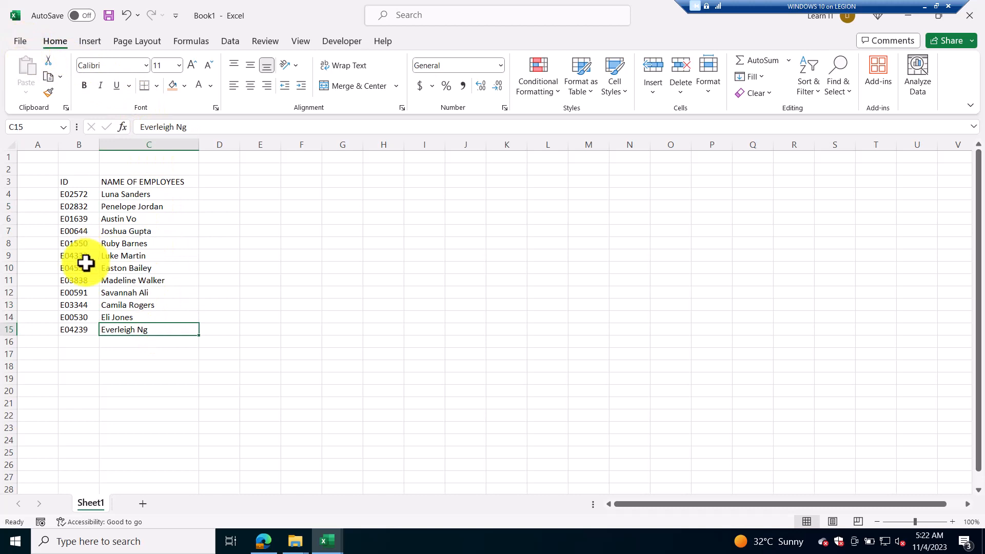